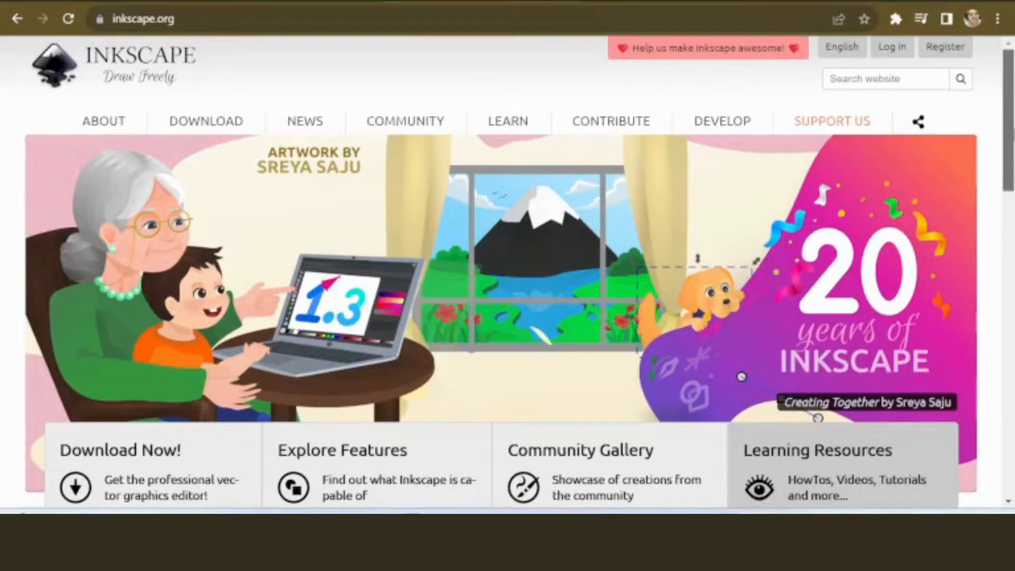
# - Look through the Inkscape website's home page, from the download and feature sections down to the news and blogs
pyautogui.scroll(-2, 507, 265)
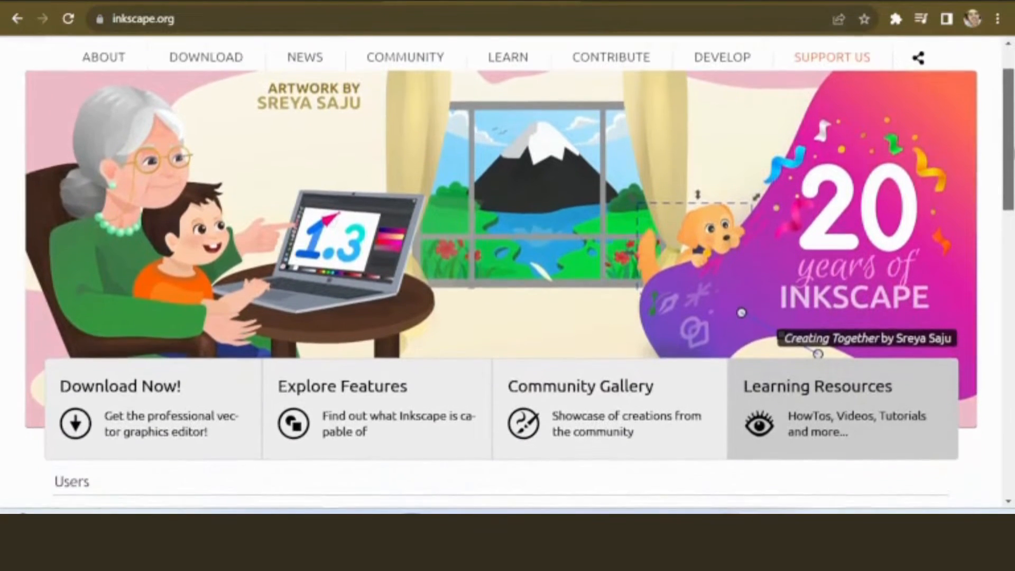
pyautogui.scroll(-3, 507, 264)
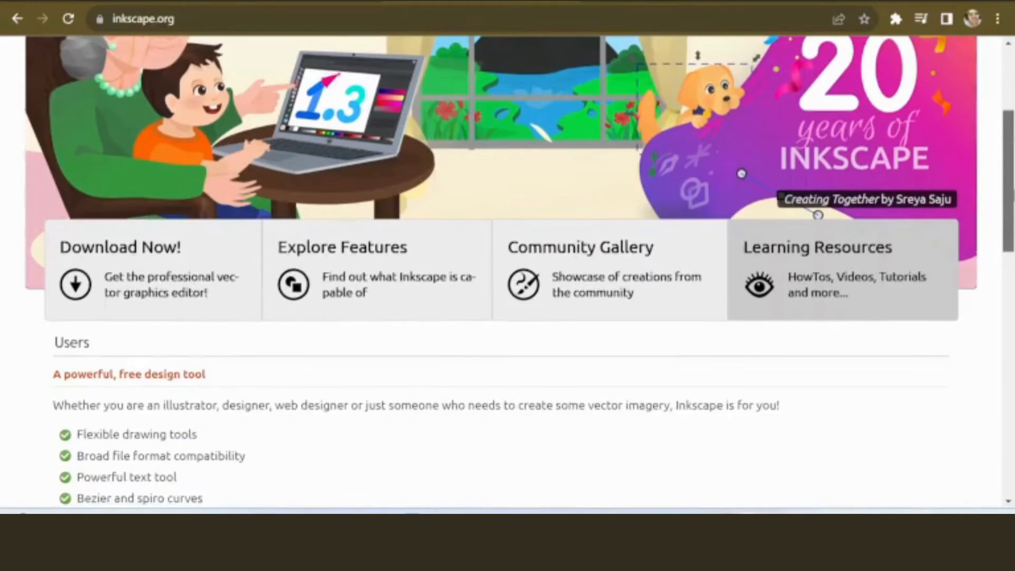
pyautogui.scroll(-10, 507, 264)
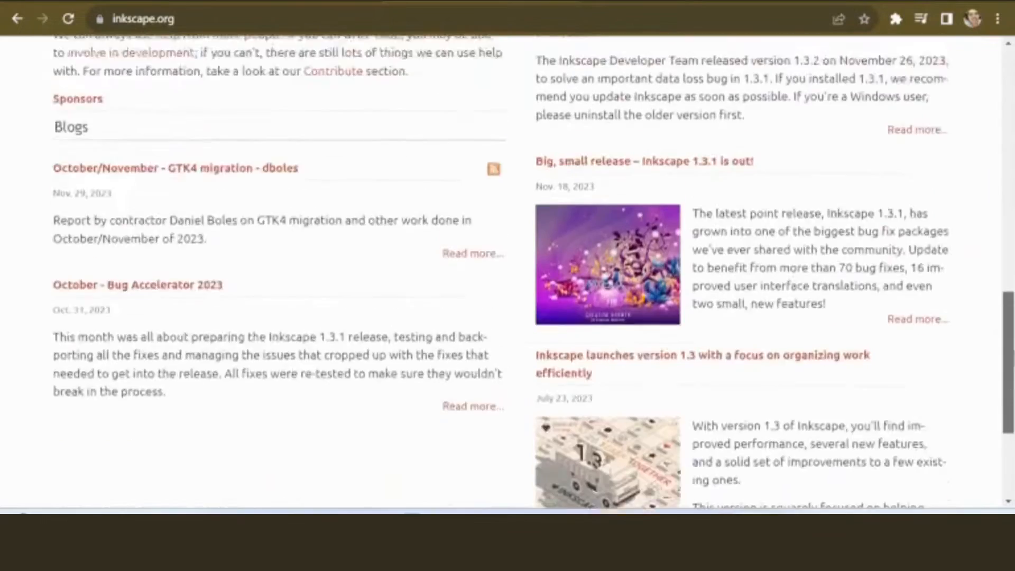
pyautogui.scroll(9, 508, 264)
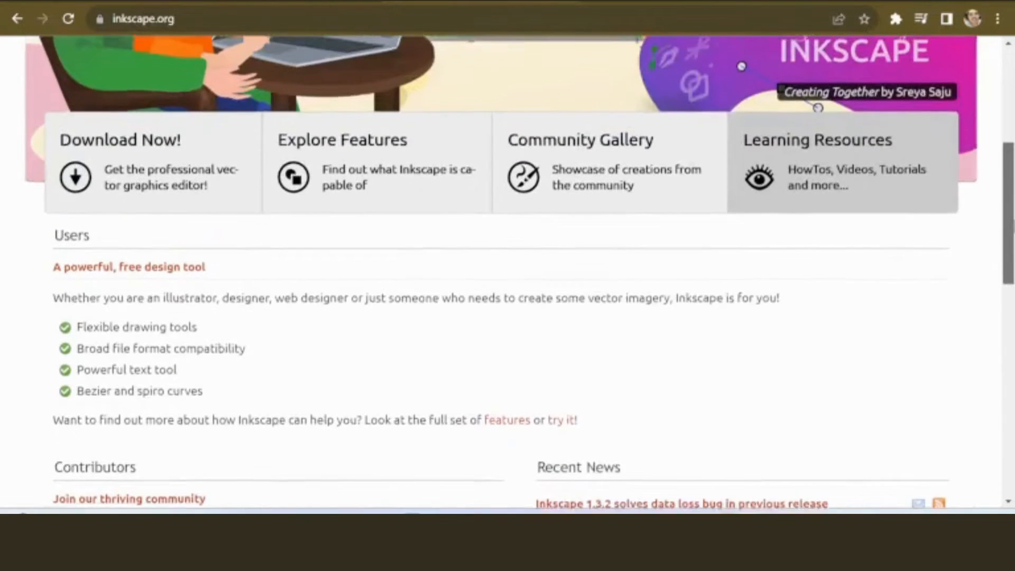
pyautogui.scroll(6, 507, 265)
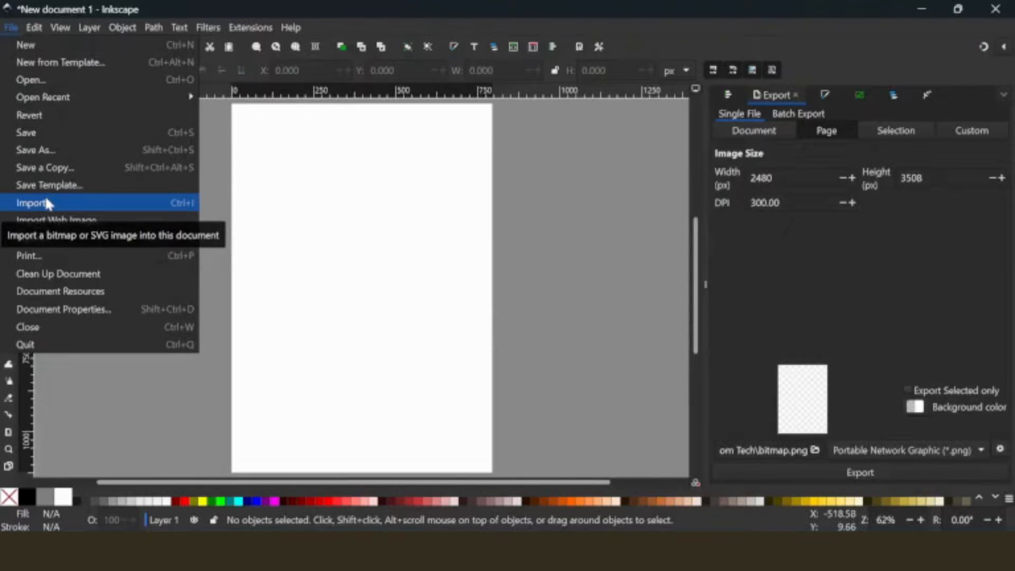
# - Switch to Inkscape and add the text "LOVE" near the upper part of the blank page
pyautogui.click(358, 187)
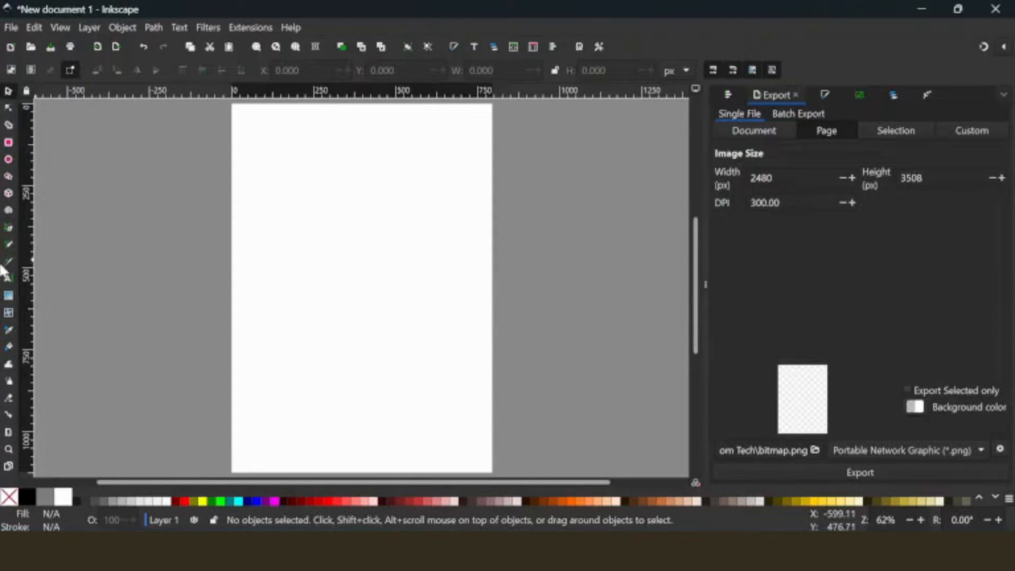
pyautogui.click(9, 280)
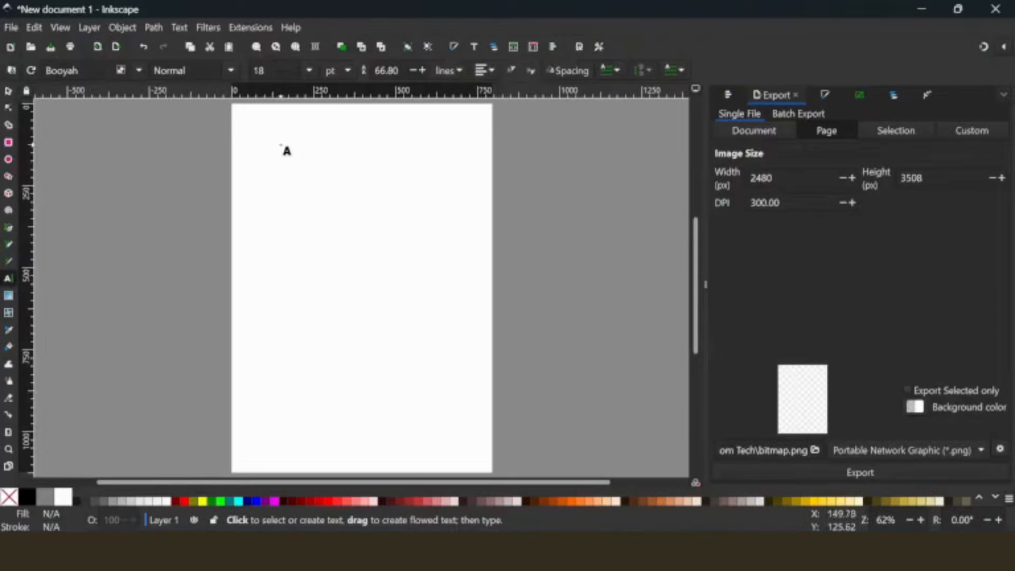
pyautogui.click(280, 145)
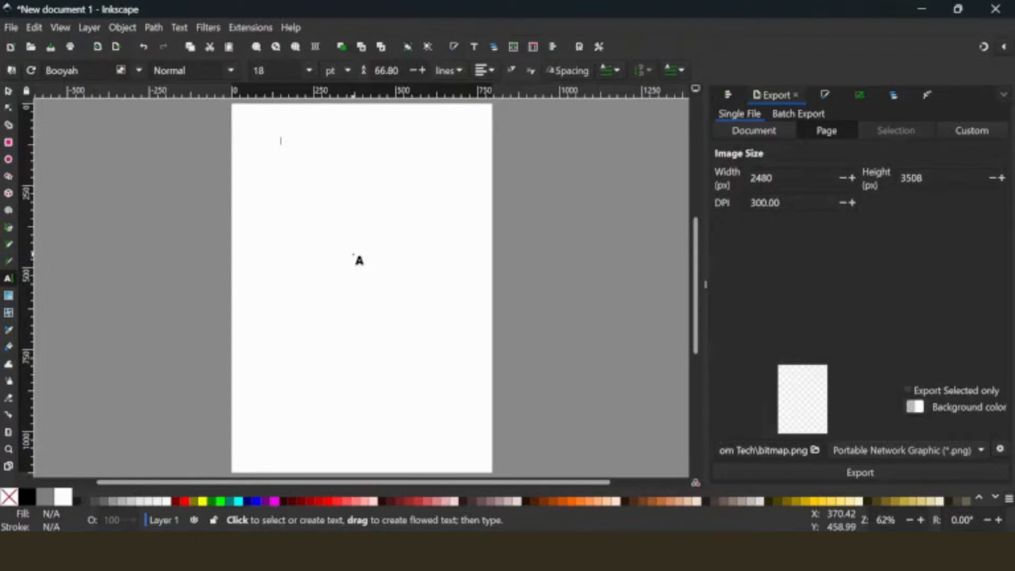
pyautogui.write('LOVE')
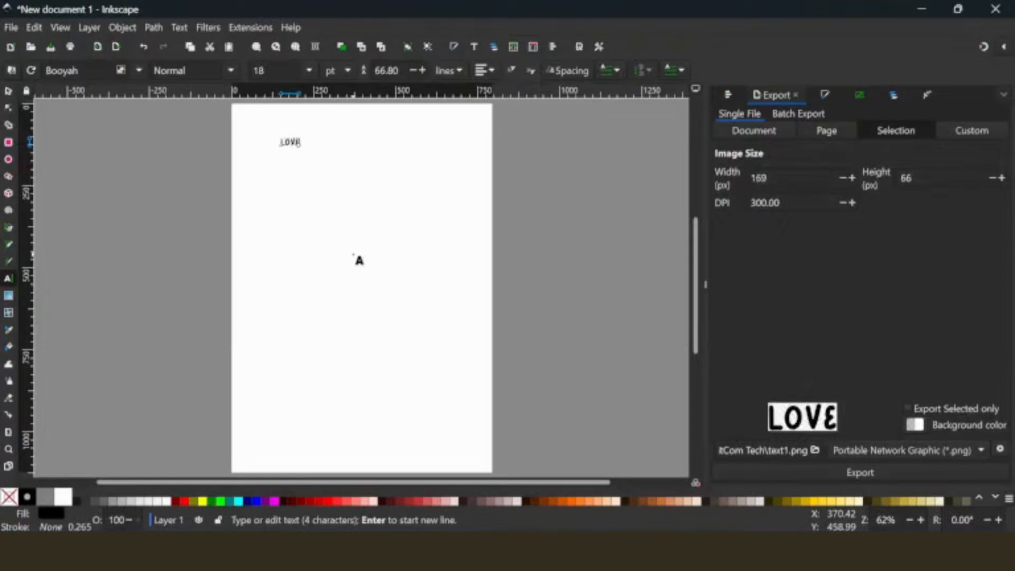
pyautogui.press('Escape')
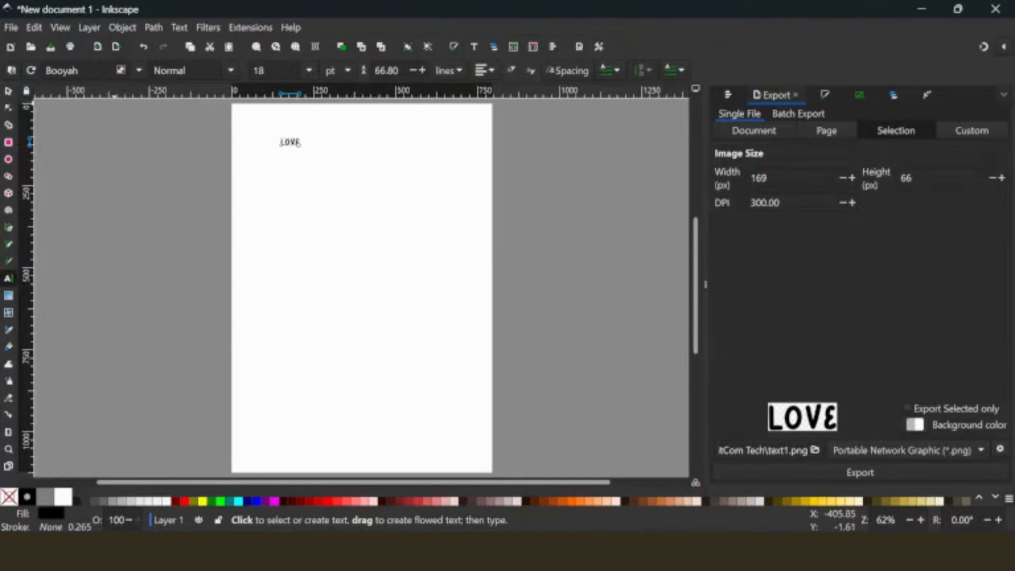
# - Set the LOVE text's font to Make It Bold and enlarge it to about 740 x 210 px across the upper page
pyautogui.doubleClick(42, 71)
pyautogui.write('ma')
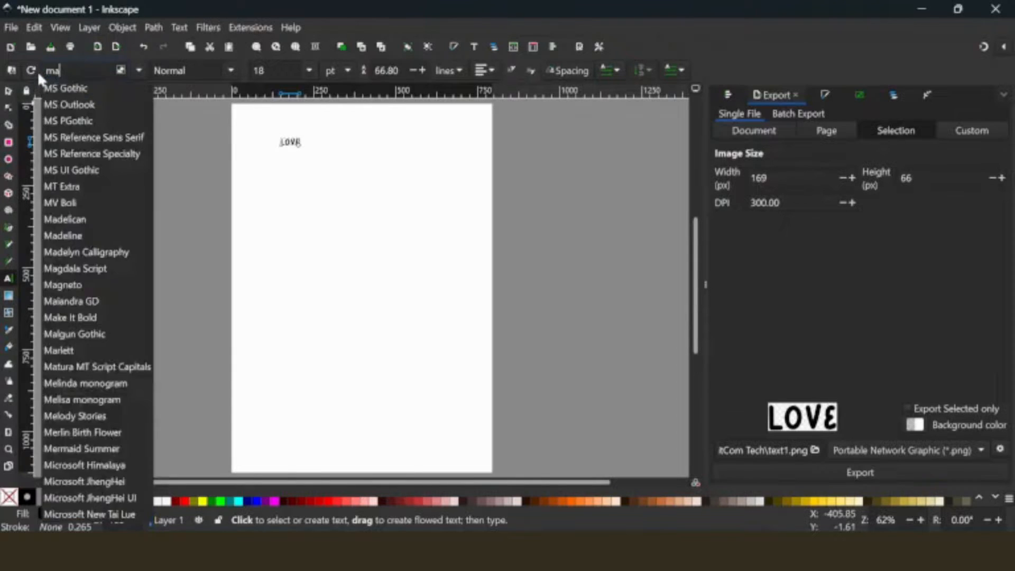
pyautogui.write('ke')
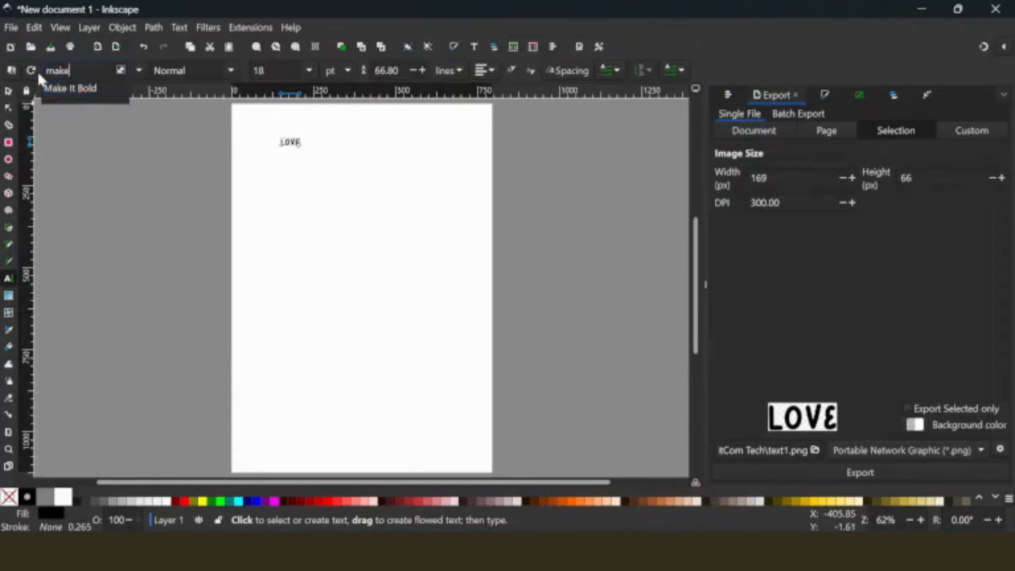
pyautogui.click(68, 88)
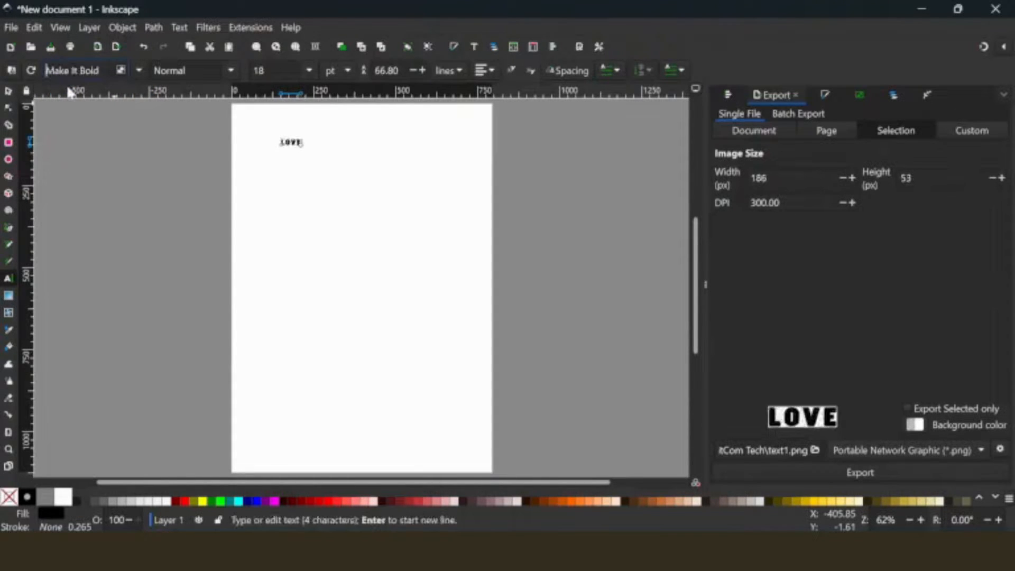
pyautogui.click(8, 94)
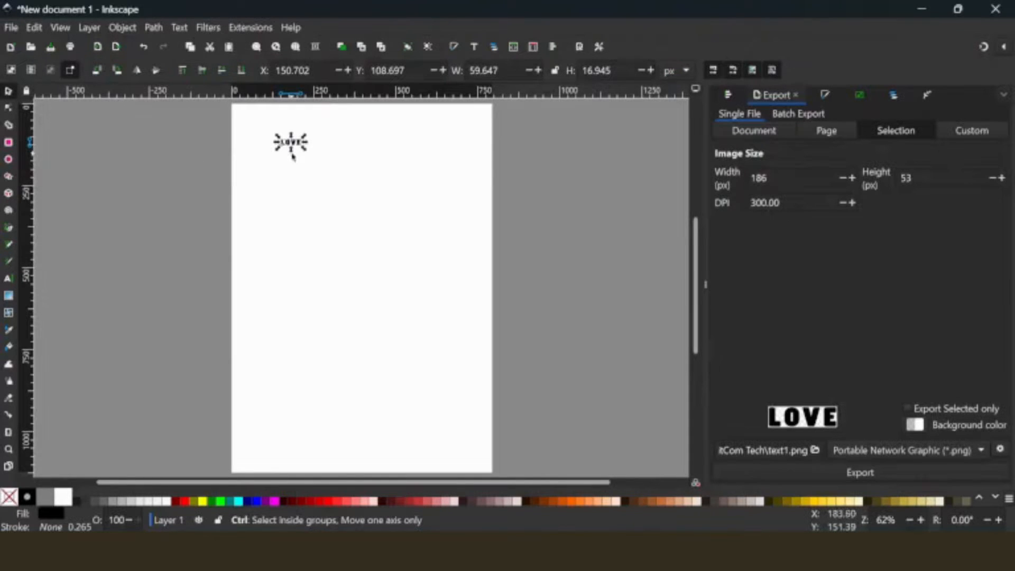
pyautogui.moveTo(292, 154); pyautogui.dragTo(311, 216)
pyautogui.moveTo(334, 183); pyautogui.dragTo(411, 170)
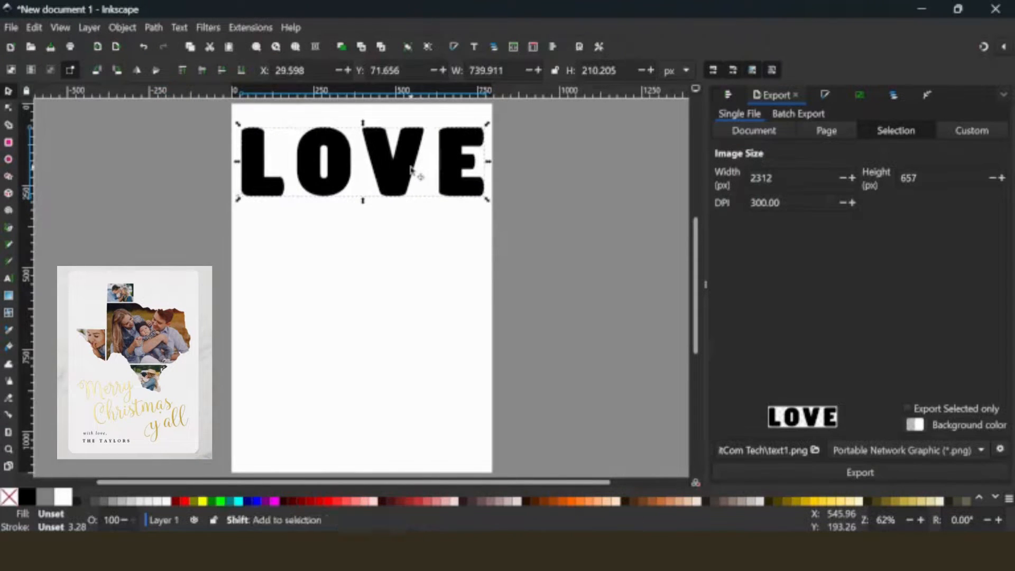
# - Convert the LOVE text to a path and split it into a separate path for each letter
pyautogui.hotkey('ctrl', 'shift', 'g')
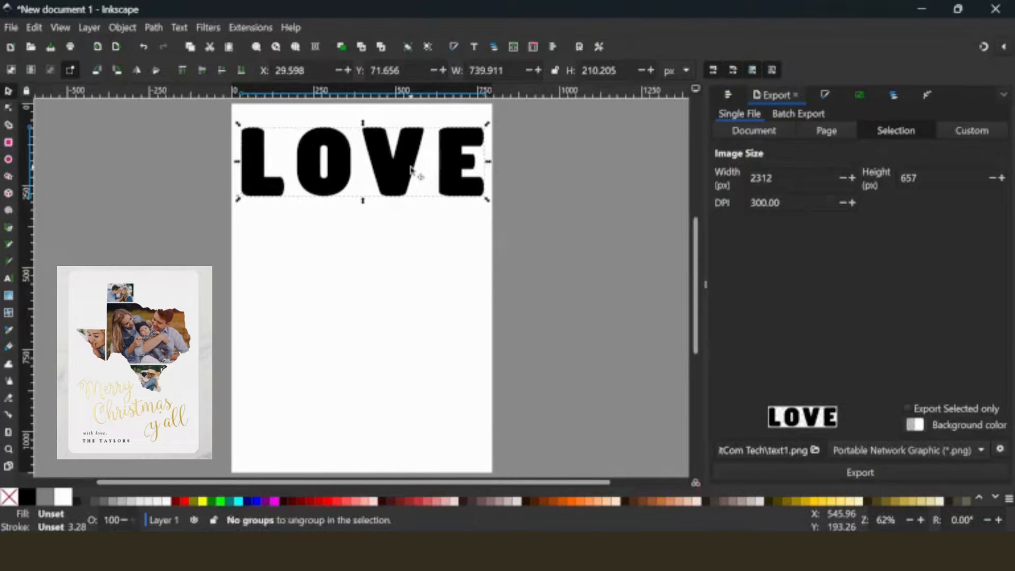
pyautogui.click(155, 28)
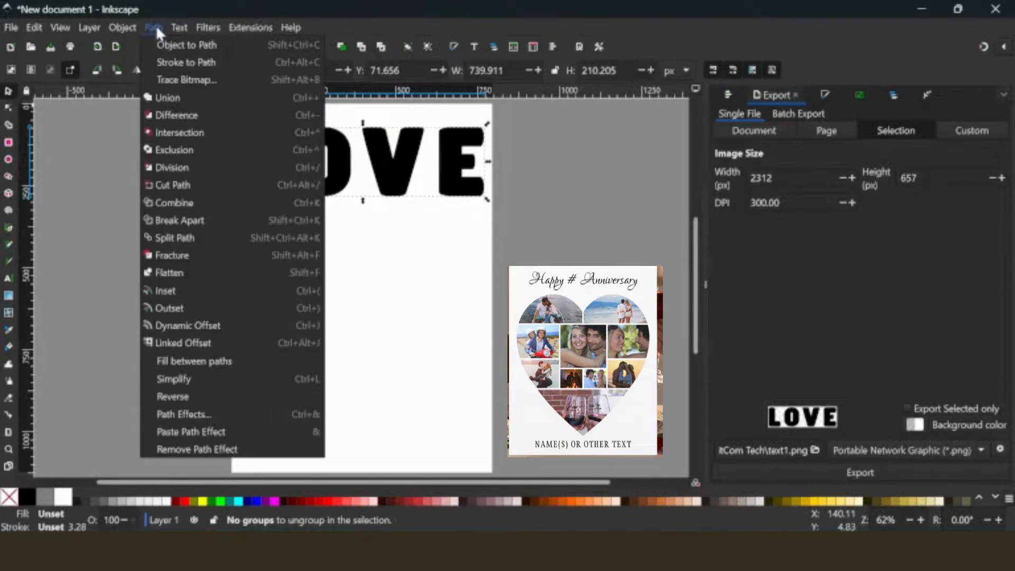
pyautogui.click(173, 47)
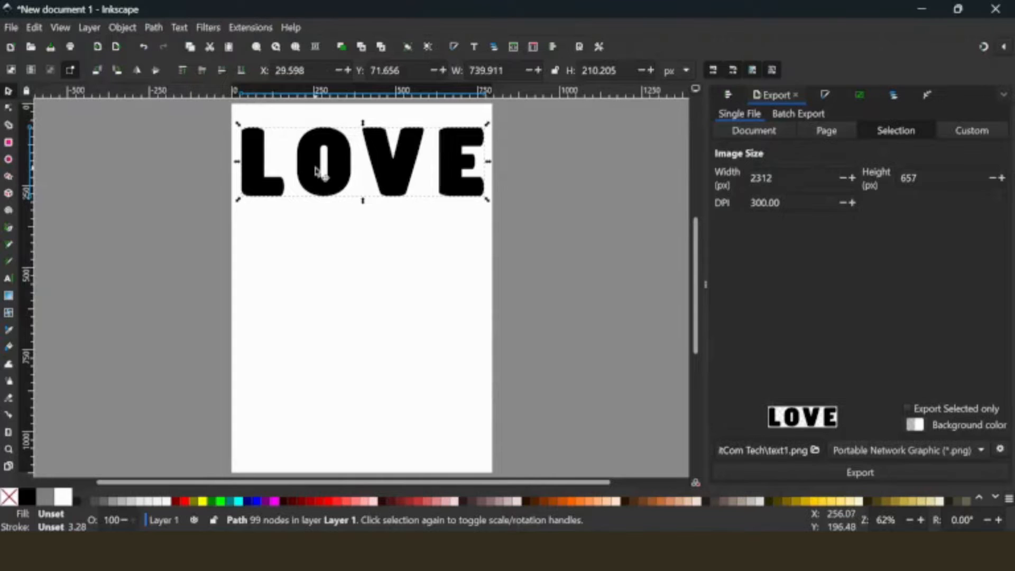
pyautogui.click(926, 96)
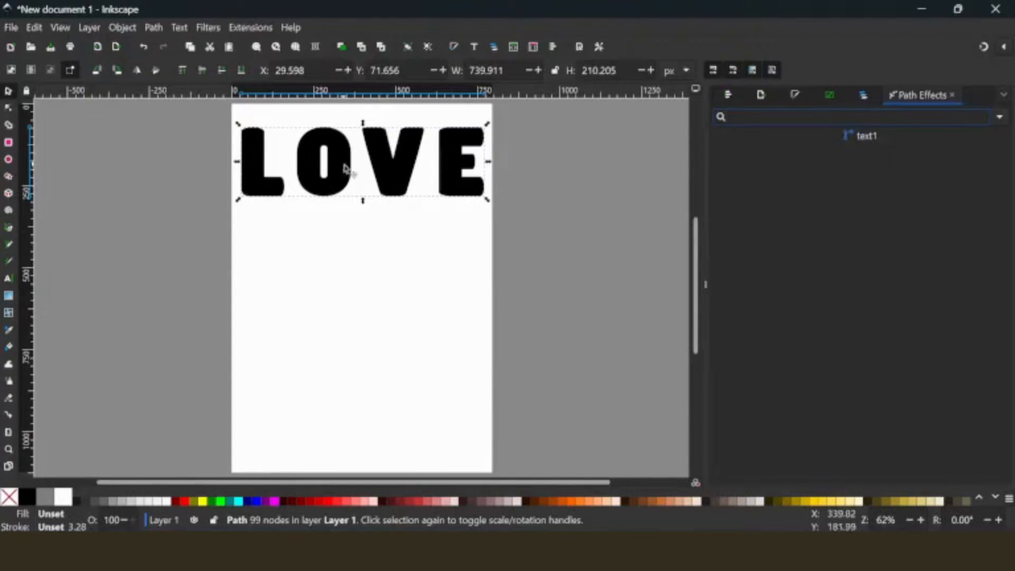
pyautogui.click(157, 28)
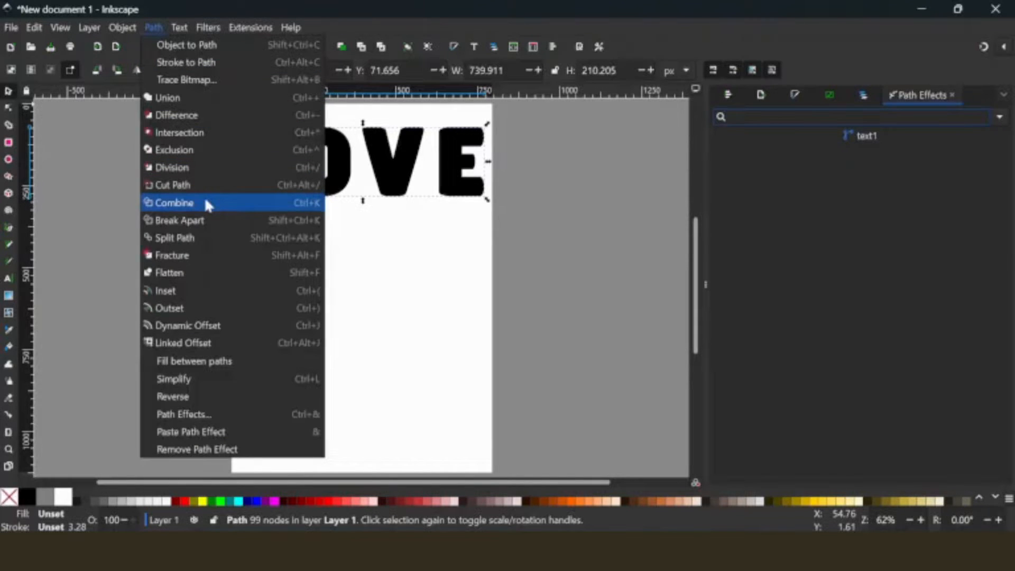
pyautogui.click(179, 238)
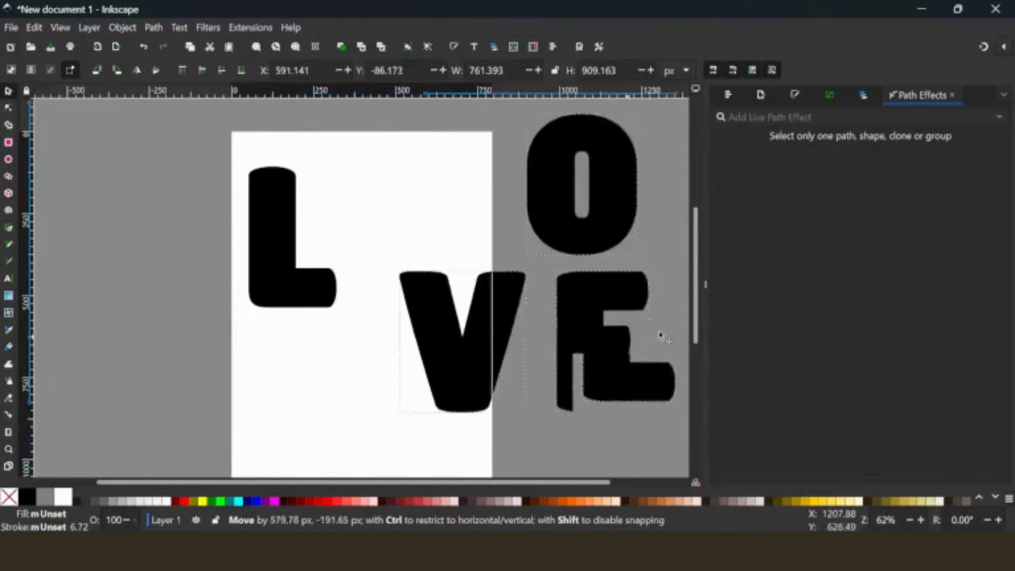
# - Place the letters O, V and E together off the page and move the L toward the page's middle
pyautogui.moveTo(659, 335); pyautogui.dragTo(437, 385)
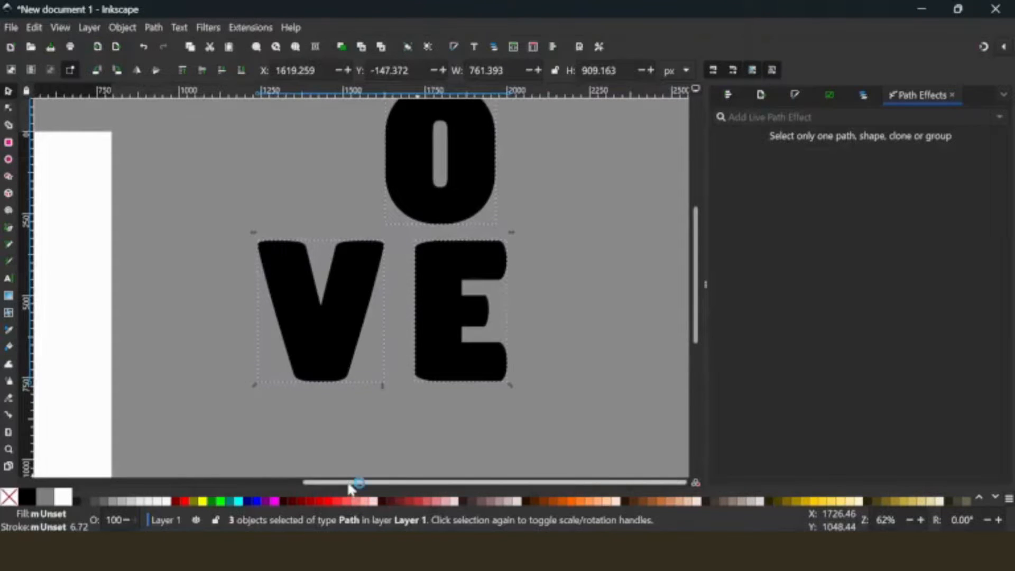
pyautogui.moveTo(349, 483); pyautogui.dragTo(141, 475)
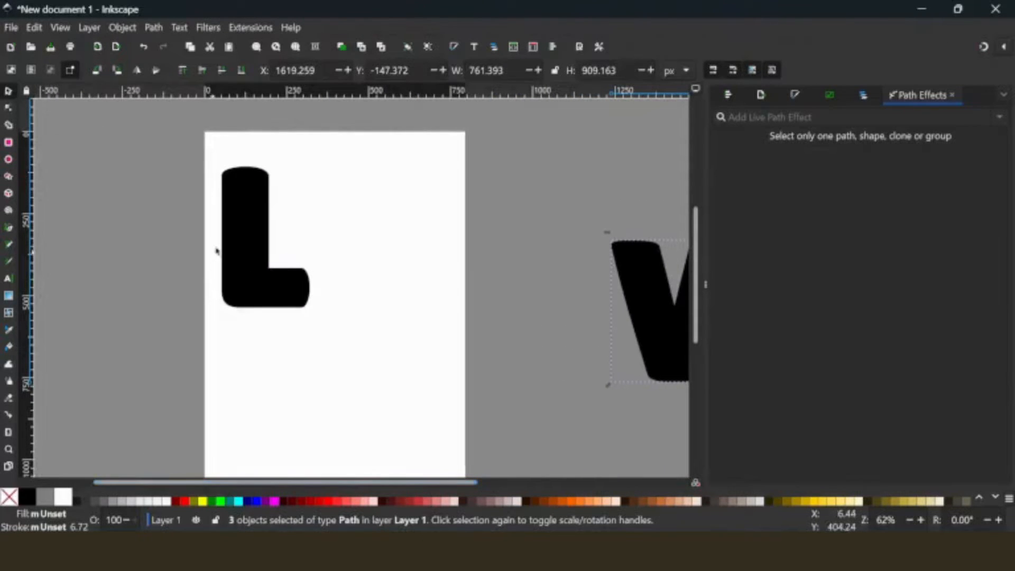
pyautogui.click(254, 277)
pyautogui.moveTo(253, 276); pyautogui.dragTo(318, 305)
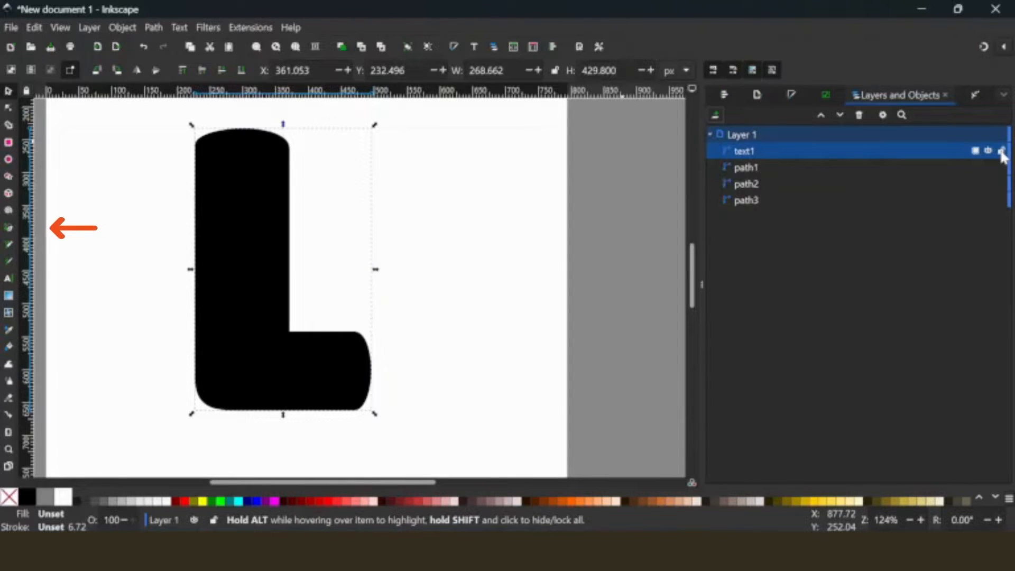
# - Lower the opacity of the letter L to 38% and lock it in the object list
pyautogui.click(975, 151)
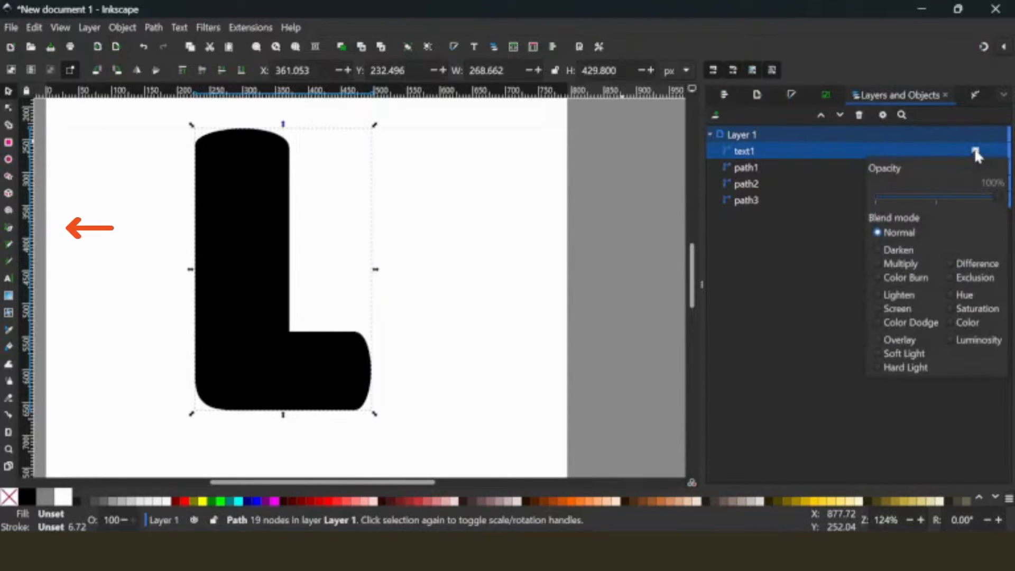
pyautogui.click(938, 198)
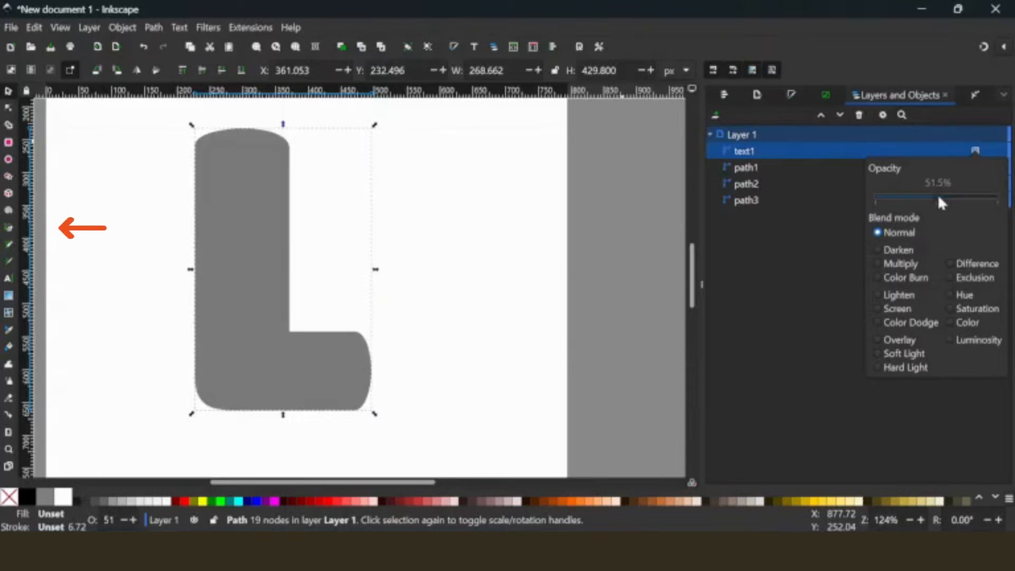
pyautogui.click(922, 198)
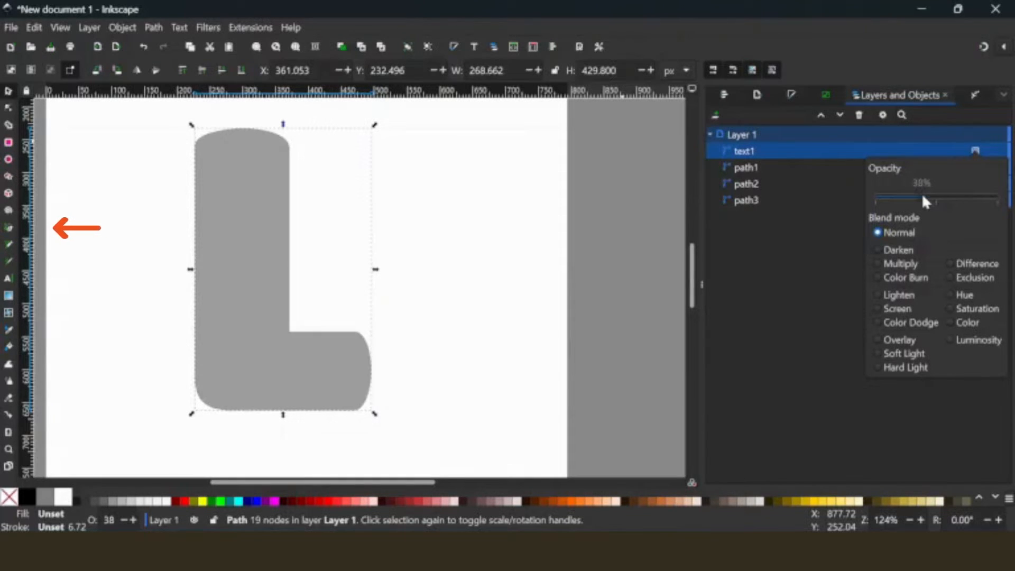
pyautogui.click(800, 275)
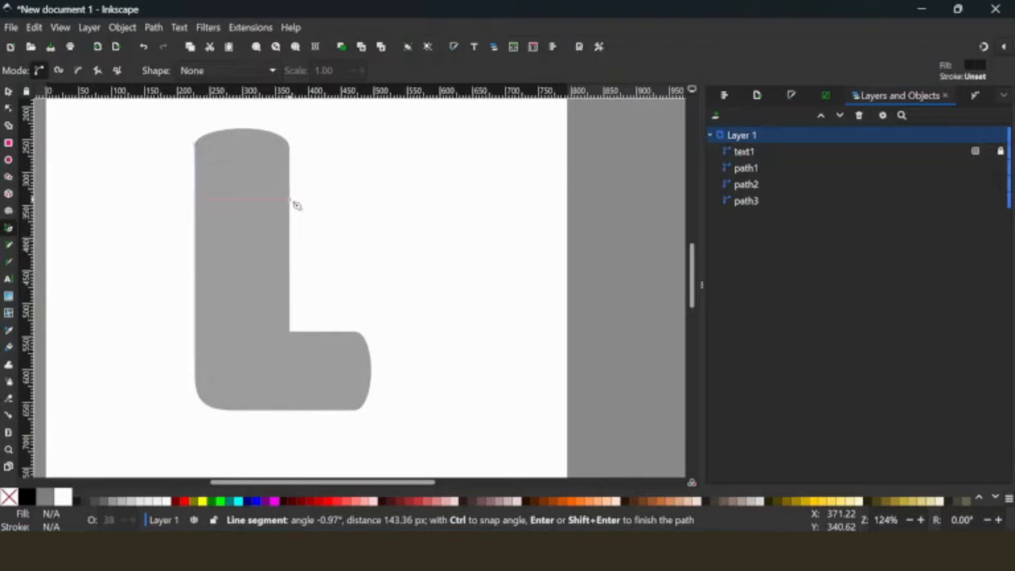
# - Draw a closed four-sided shape about 155 x 130 px with the Pen tool on the empty page area beside the L
pyautogui.press('Escape')
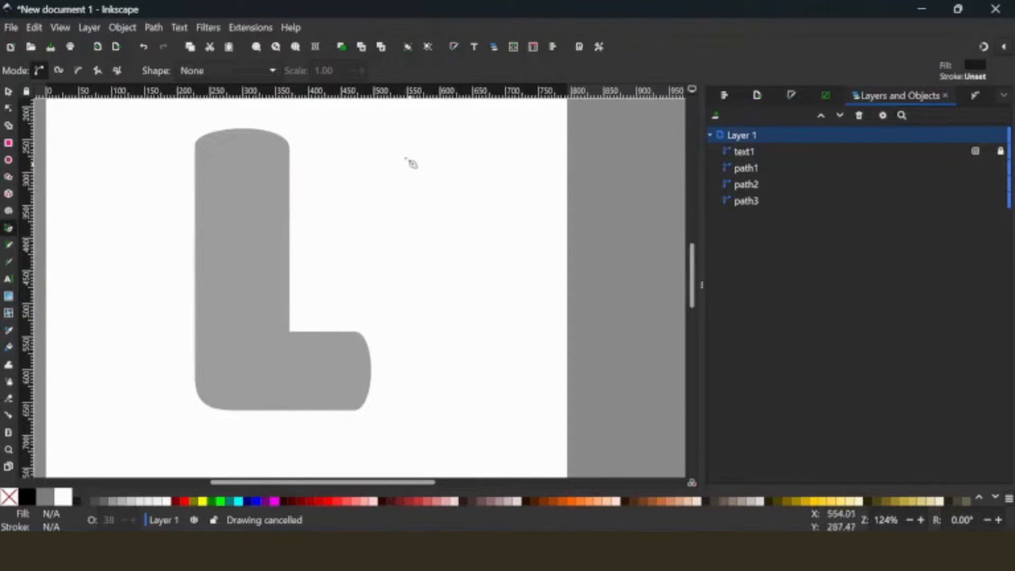
pyautogui.click(435, 170)
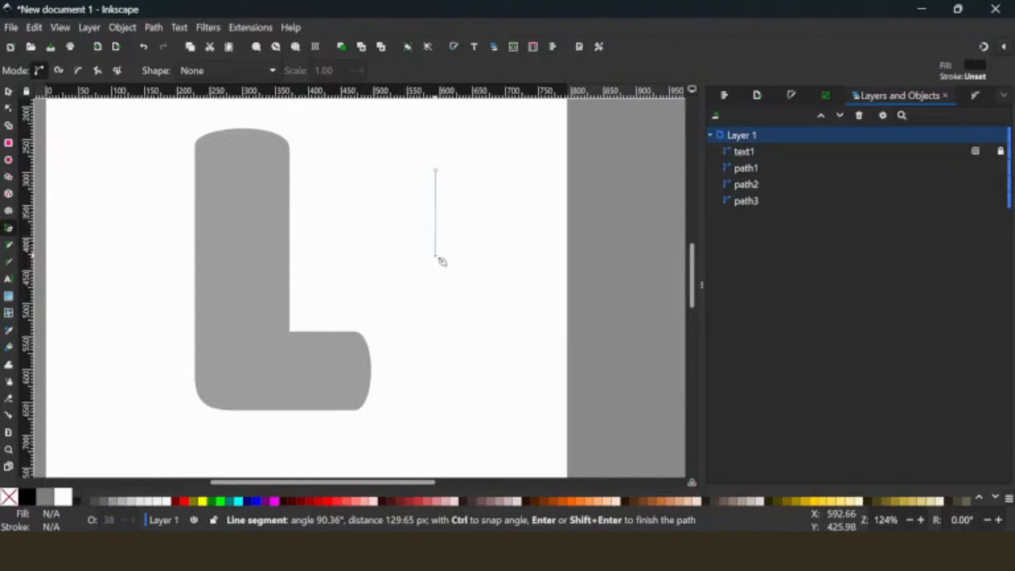
pyautogui.click(436, 256)
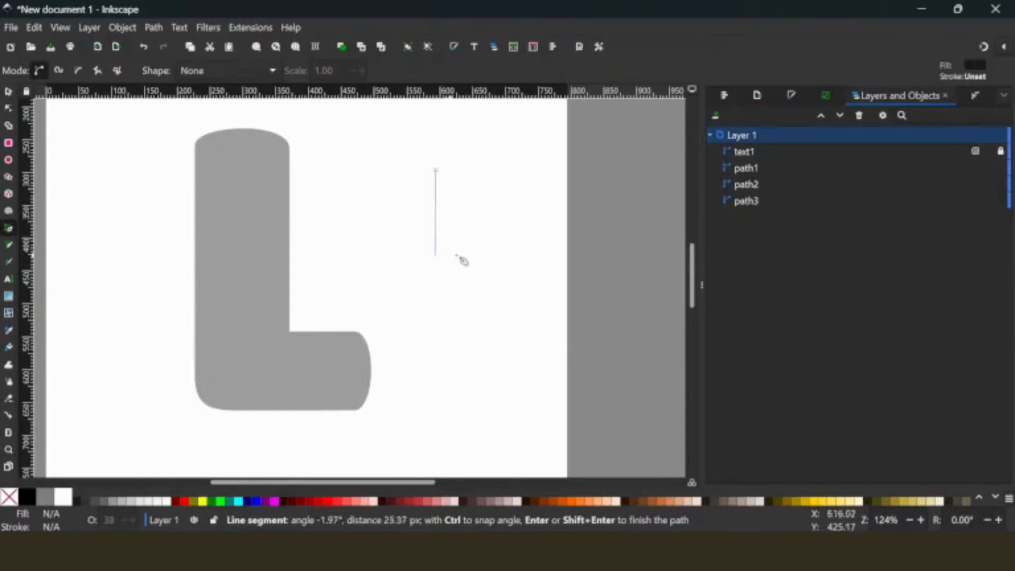
pyautogui.click(537, 256)
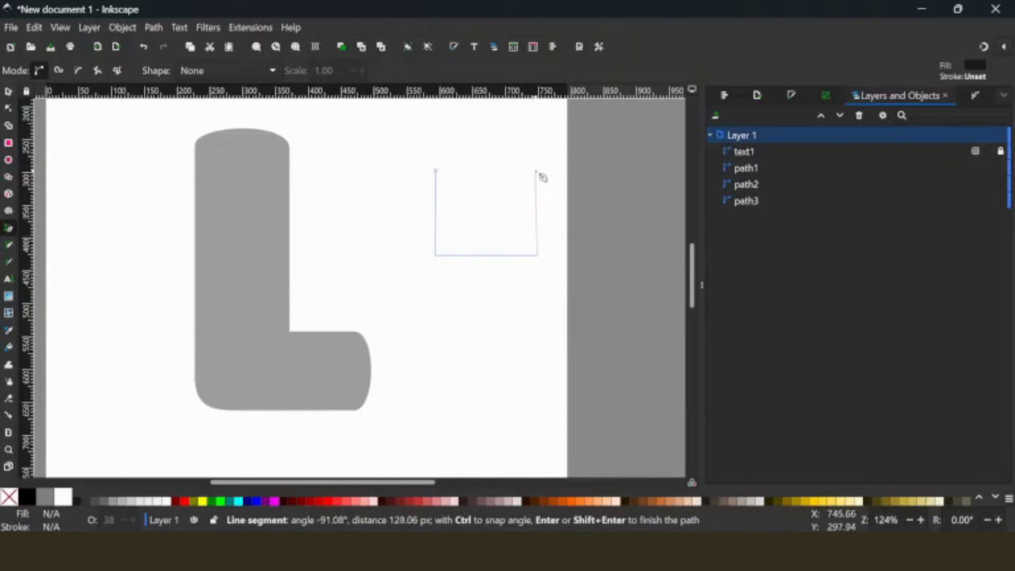
pyautogui.click(536, 171)
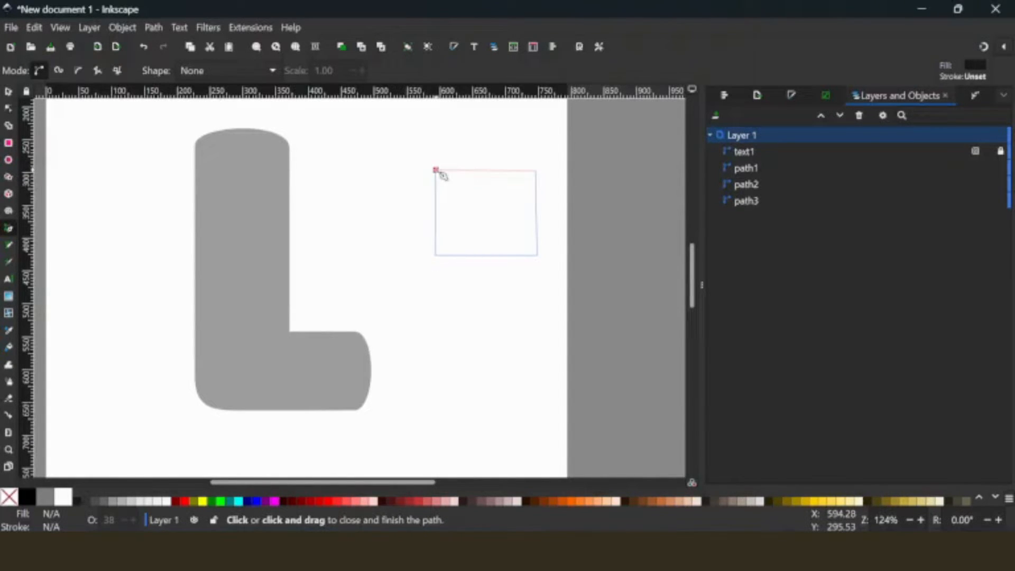
pyautogui.keyDown('ctrl'); pyautogui.scroll(5, 442, 175); pyautogui.keyUp('ctrl')
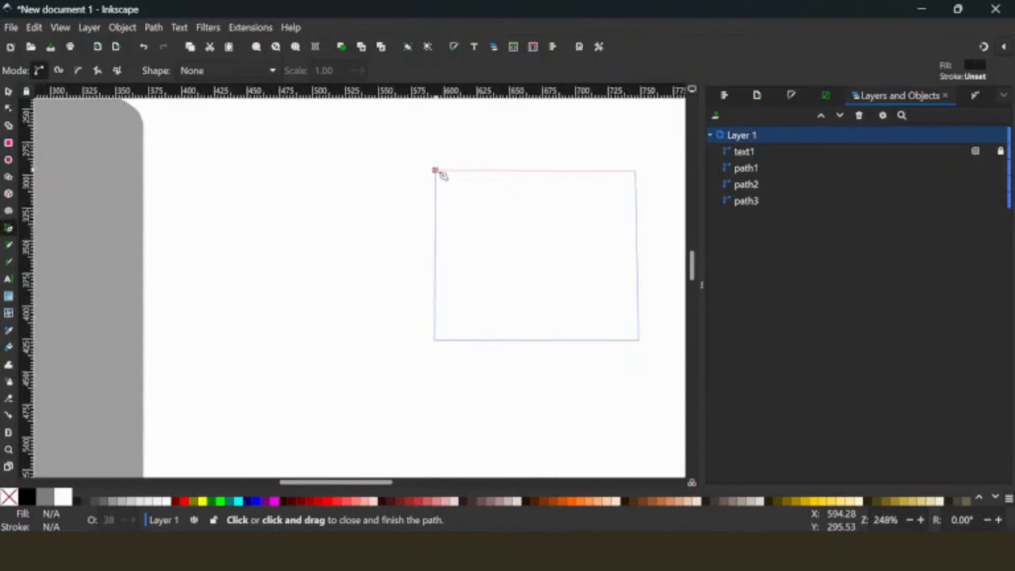
pyautogui.keyDown('ctrl'); pyautogui.scroll(1, 443, 176); pyautogui.keyUp('ctrl')
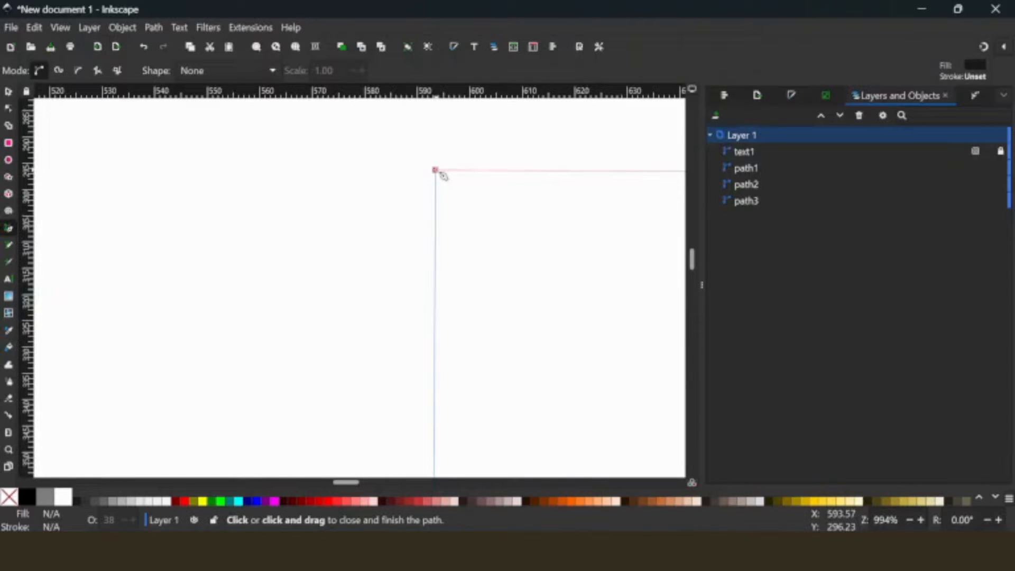
pyautogui.click(442, 175)
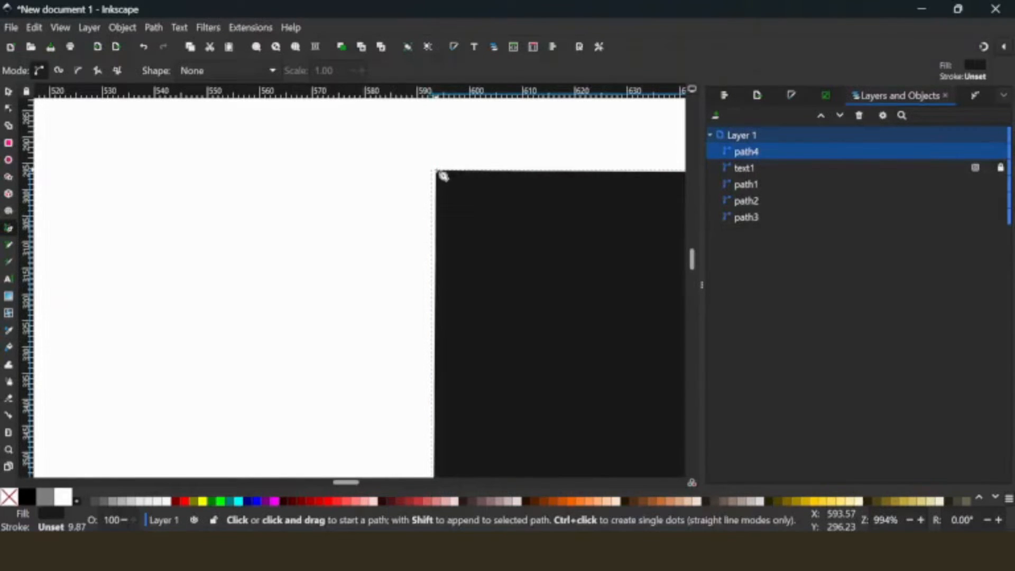
# - Place the black four-sided shape over the L's upper stem and narrow it to about 147 px to match the stem
pyautogui.press('-')
pyautogui.press('-')
pyautogui.press('-')
pyautogui.press('-')
pyautogui.press('-')
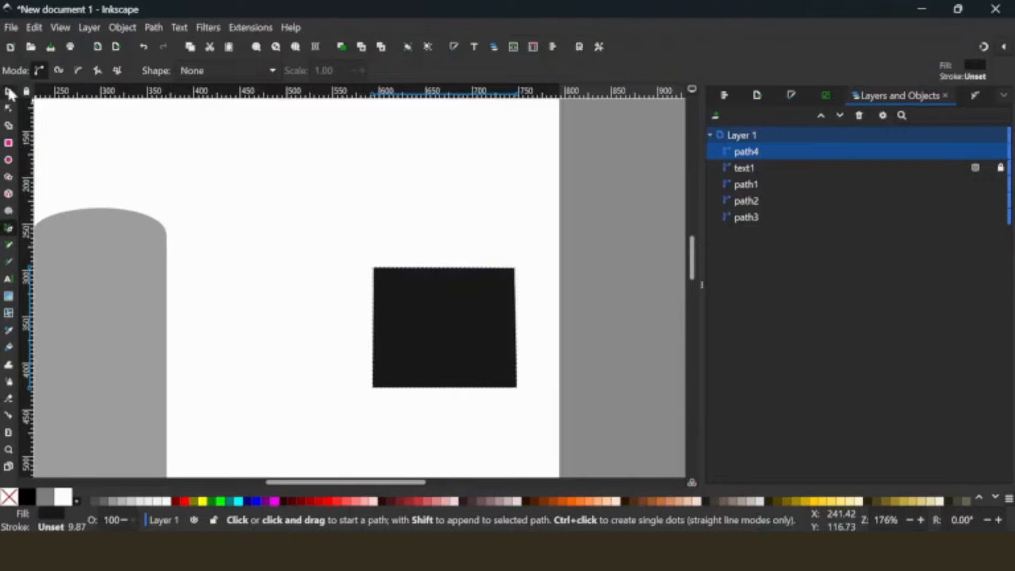
pyautogui.click(9, 93)
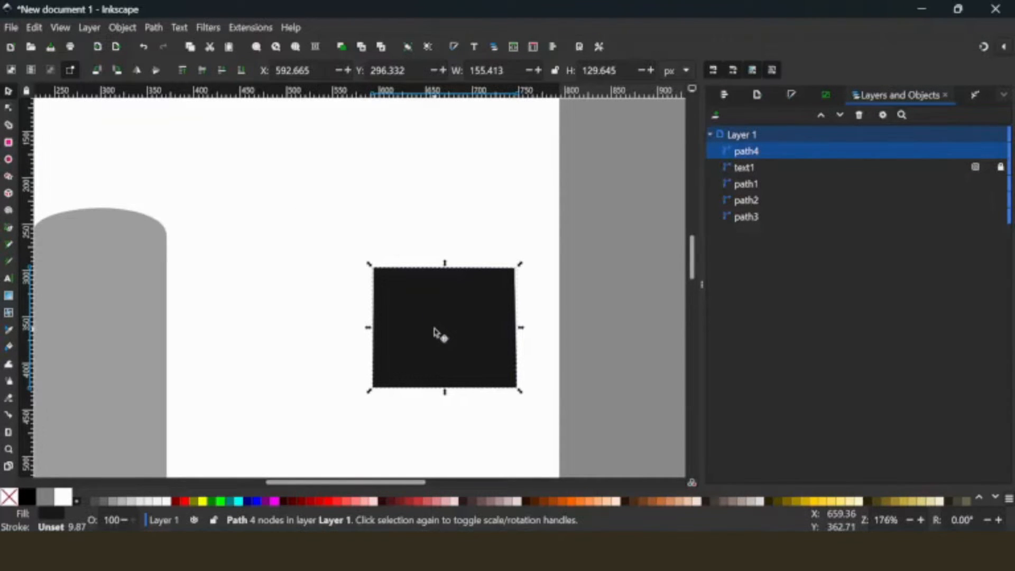
pyautogui.moveTo(434, 328); pyautogui.dragTo(73, 298)
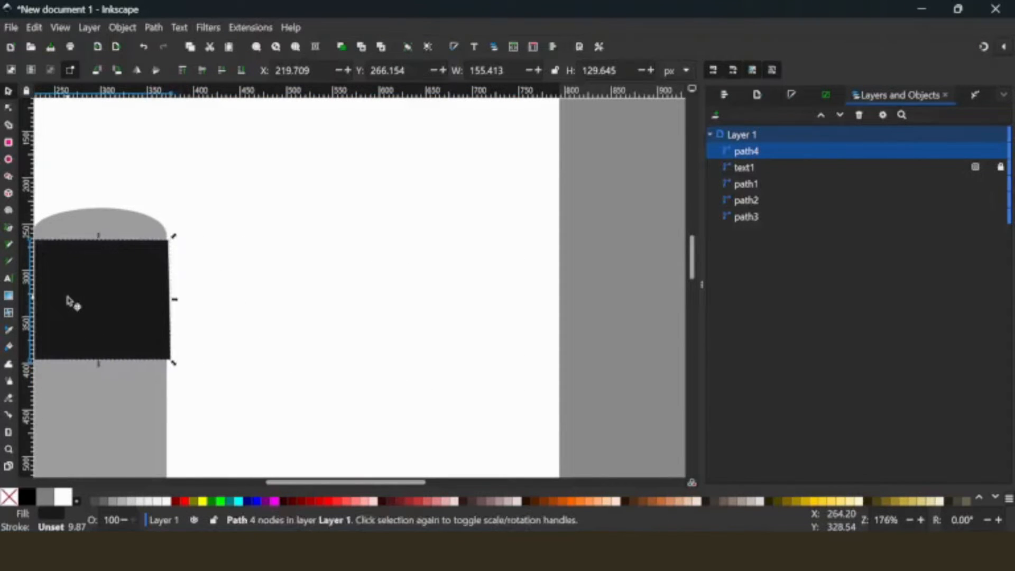
pyautogui.moveTo(295, 482); pyautogui.dragTo(259, 481)
pyautogui.moveTo(258, 317); pyautogui.dragTo(260, 318)
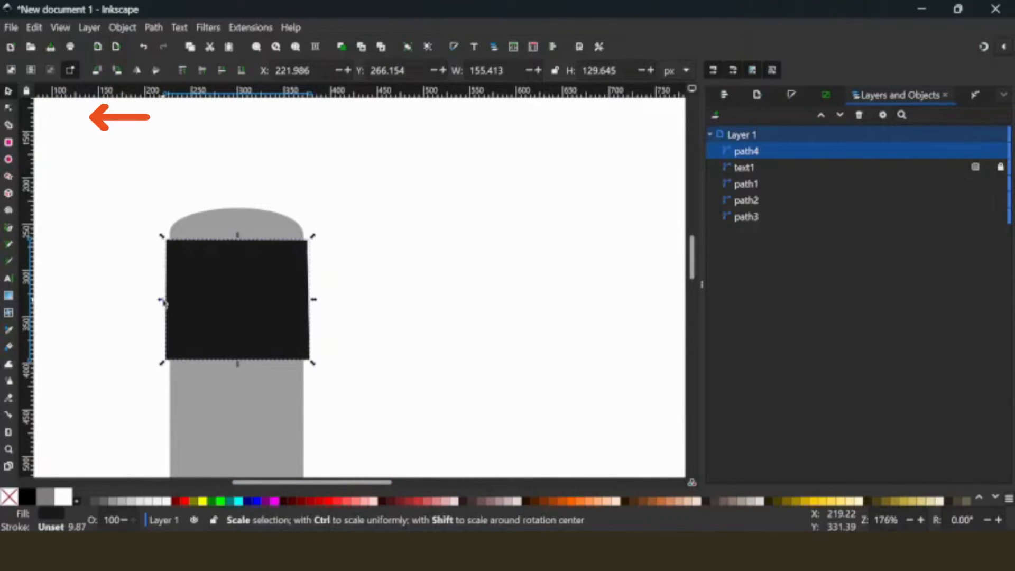
pyautogui.moveTo(164, 301); pyautogui.dragTo(167, 301)
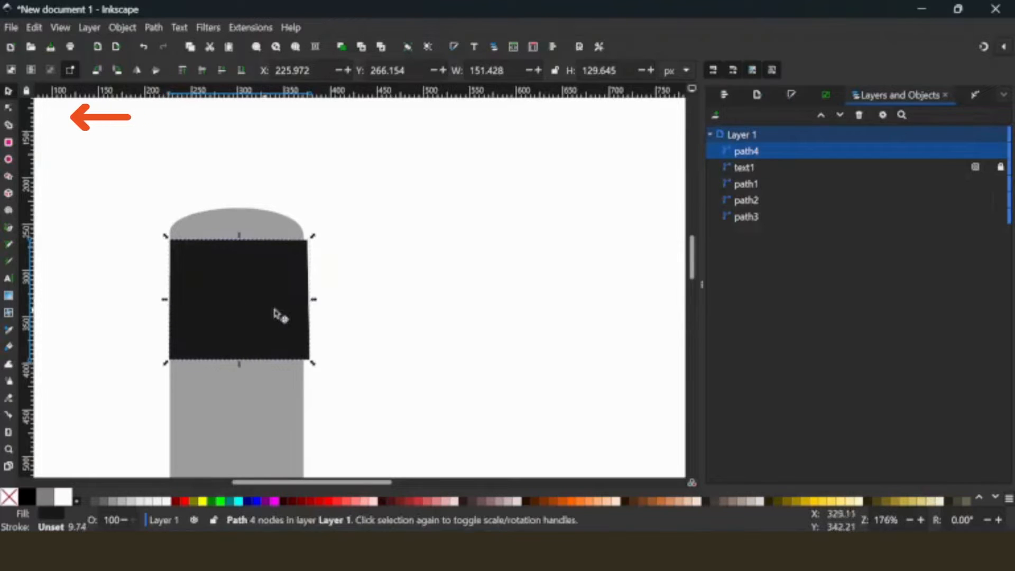
pyautogui.moveTo(315, 302); pyautogui.dragTo(312, 304)
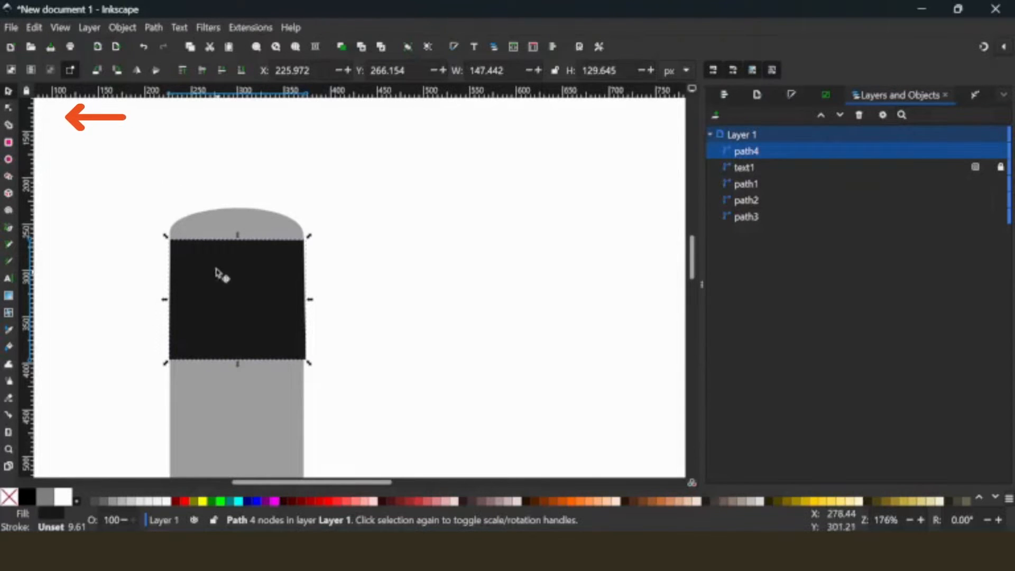
# - Raise the shape's upper left corner and a new node in its upper edge to the L's outline, making that node auto-smooth
pyautogui.click(8, 107)
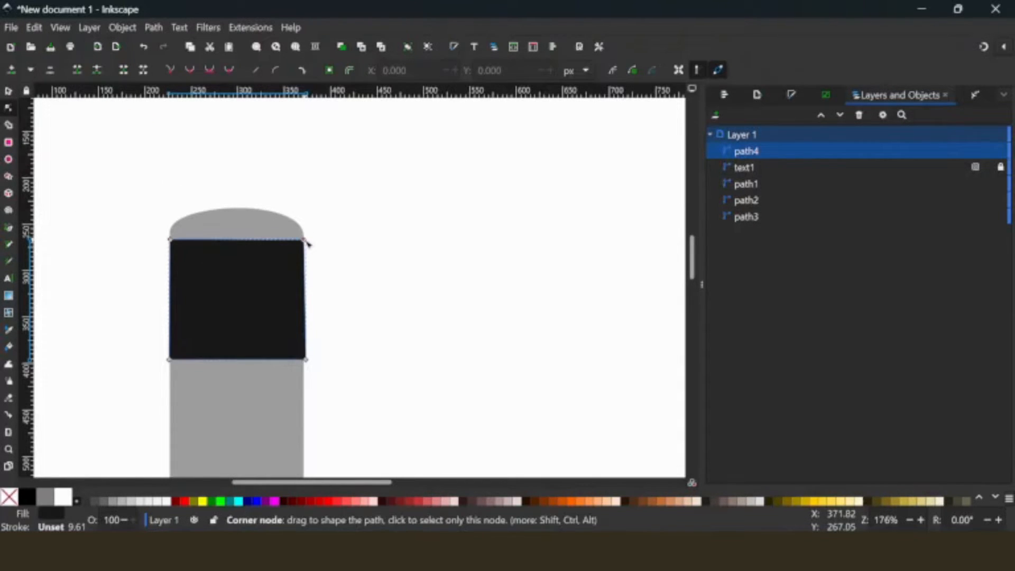
pyautogui.doubleClick(234, 240)
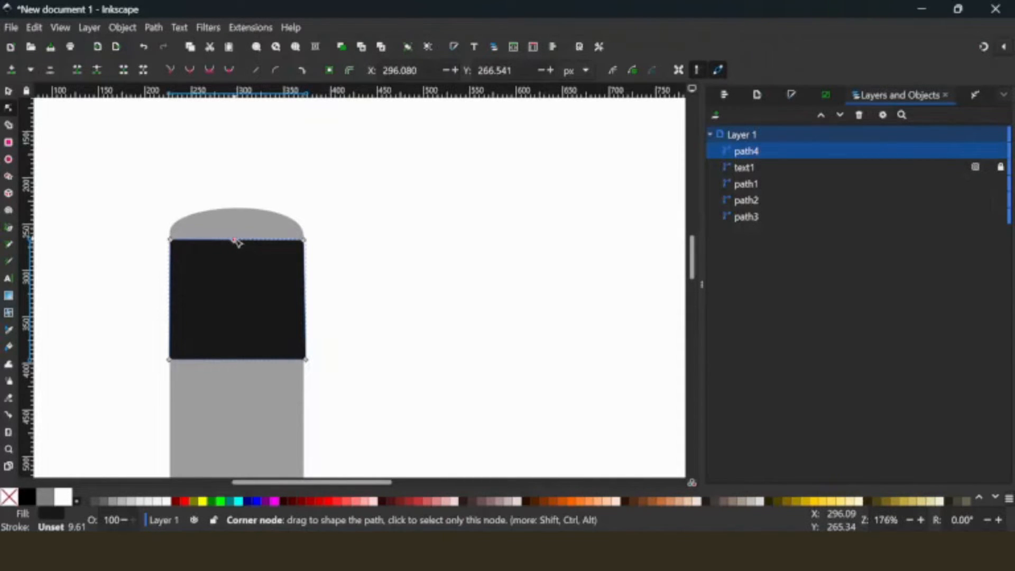
pyautogui.moveTo(172, 241); pyautogui.dragTo(175, 231)
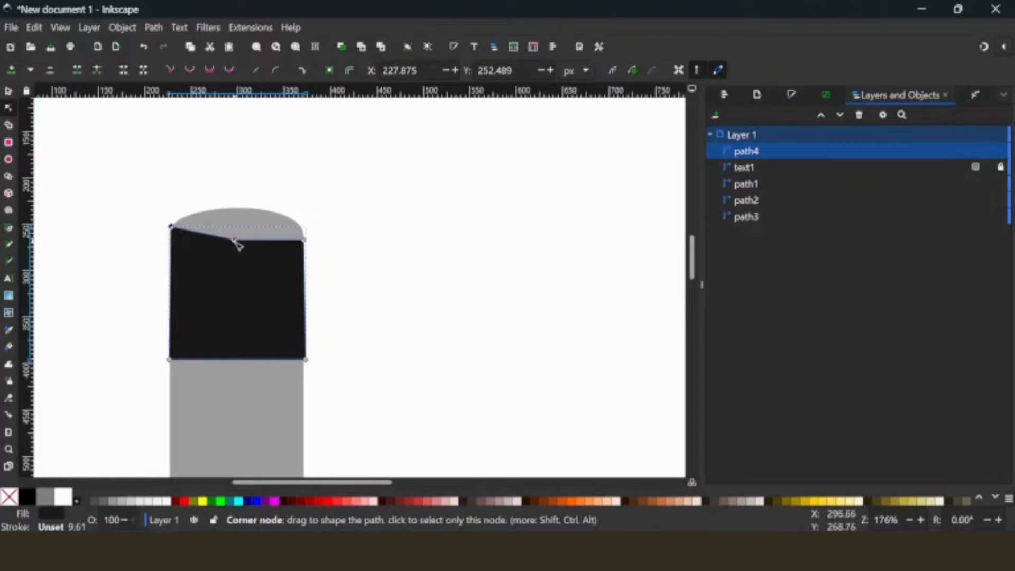
pyautogui.press('+')
pyautogui.press('+')
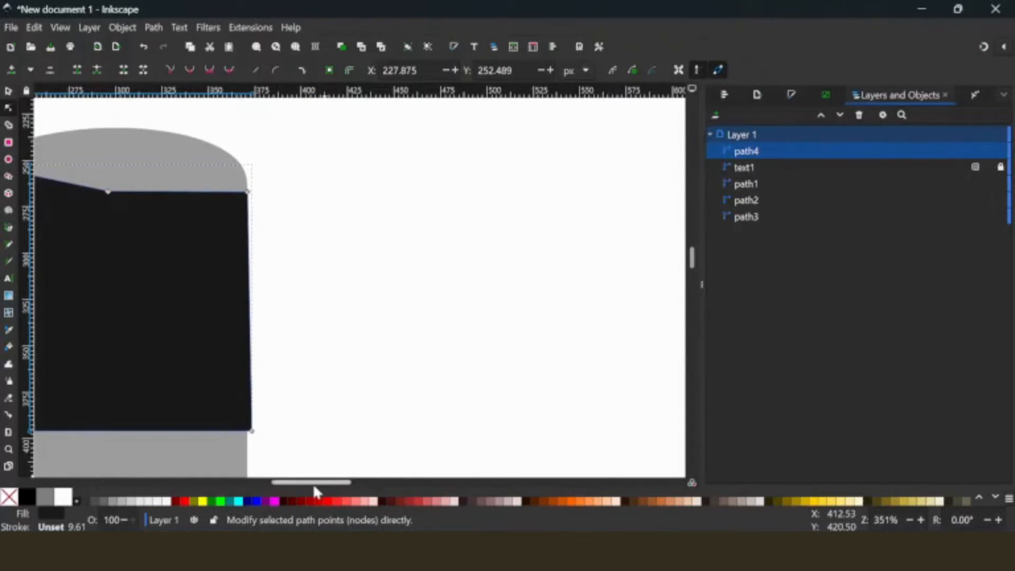
pyautogui.moveTo(313, 483); pyautogui.dragTo(288, 364)
pyautogui.moveTo(275, 193); pyautogui.dragTo(275, 128)
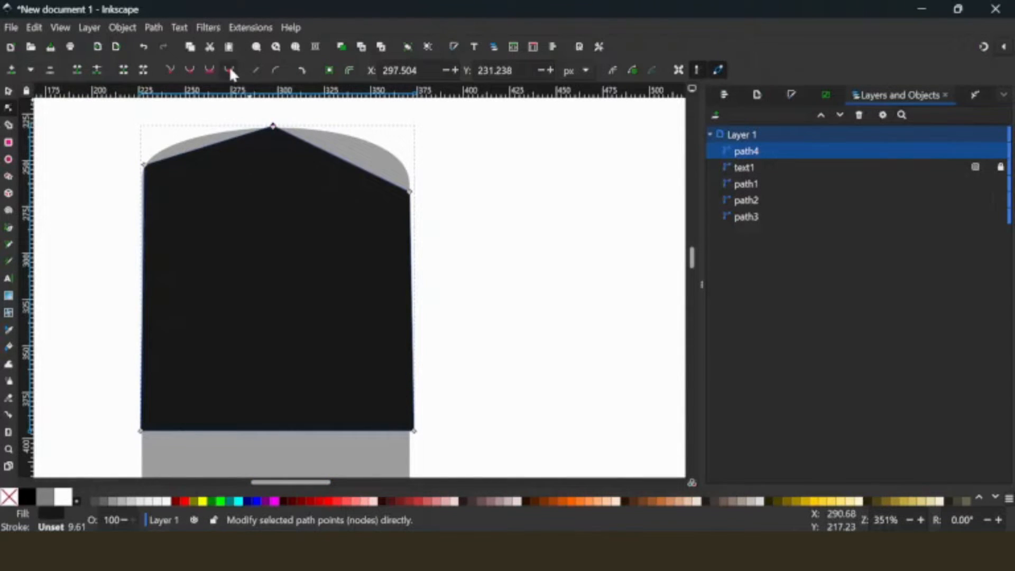
pyautogui.click(229, 69)
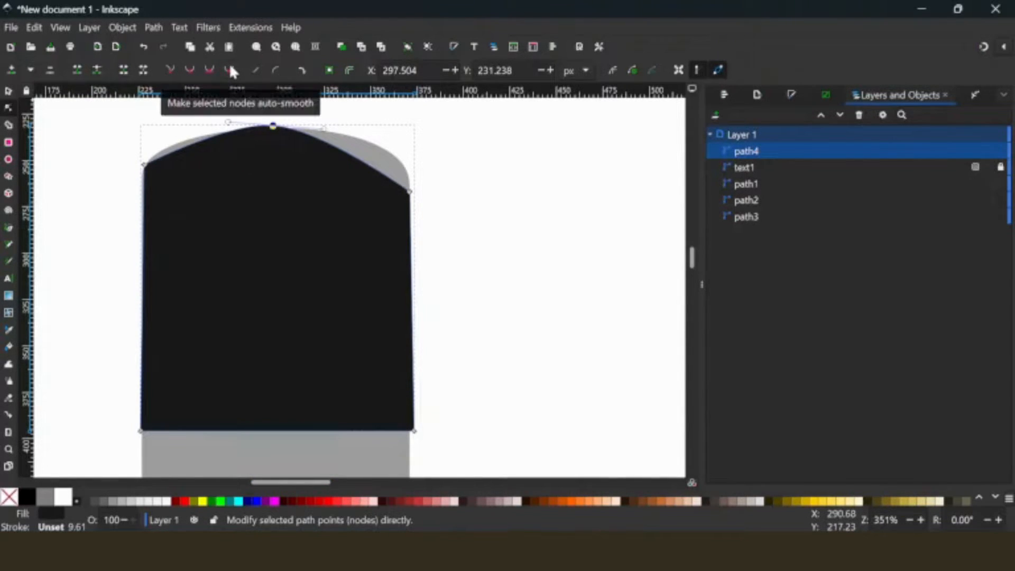
# - Fit the shape to the L by adding a node on each side of its arch and aligning its two right-hand corners
pyautogui.moveTo(414, 196); pyautogui.dragTo(411, 175)
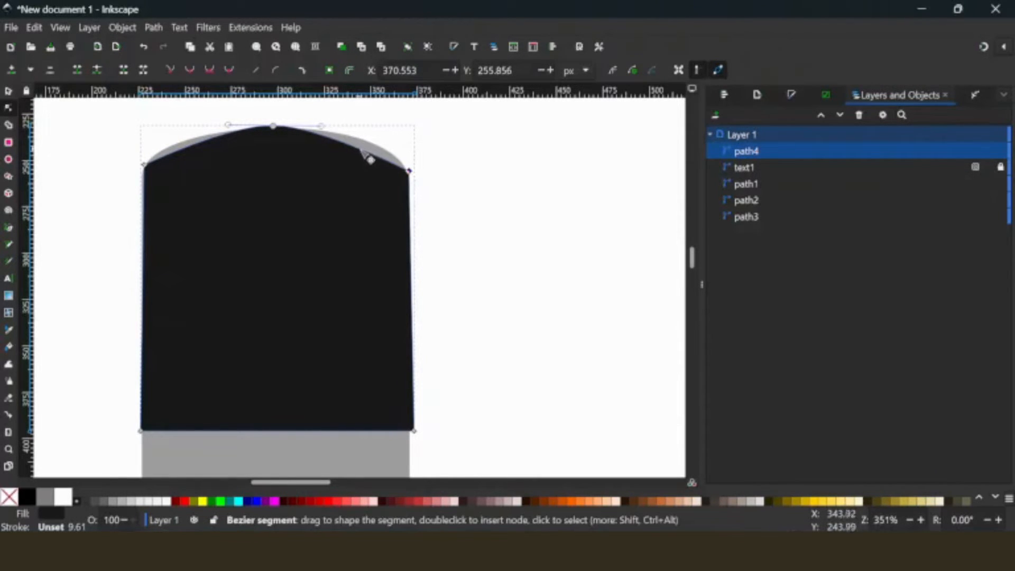
pyautogui.doubleClick(361, 151)
pyautogui.moveTo(368, 149); pyautogui.dragTo(370, 141)
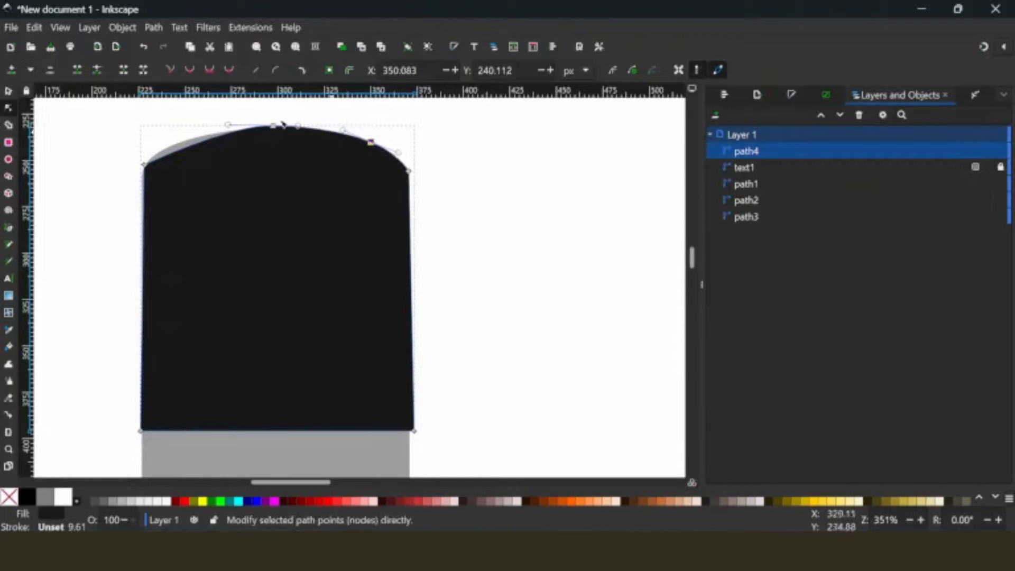
pyautogui.doubleClick(204, 146)
pyautogui.moveTo(204, 146); pyautogui.dragTo(191, 141)
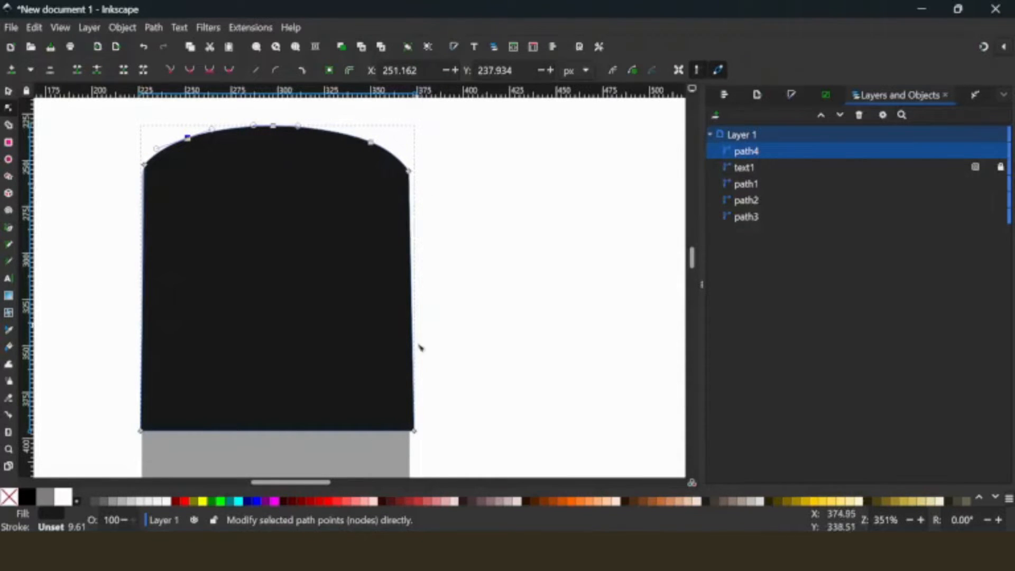
pyautogui.moveTo(415, 434); pyautogui.dragTo(411, 434)
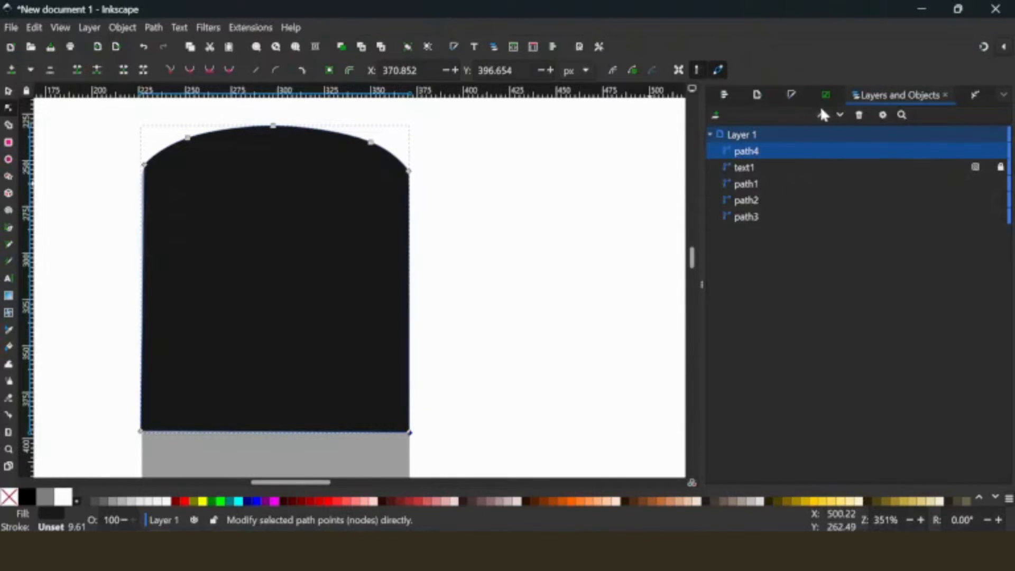
# - Fill the arched frame with pale pink f4d7d7 and lower its opacity to 25.3%
pyautogui.click(791, 94)
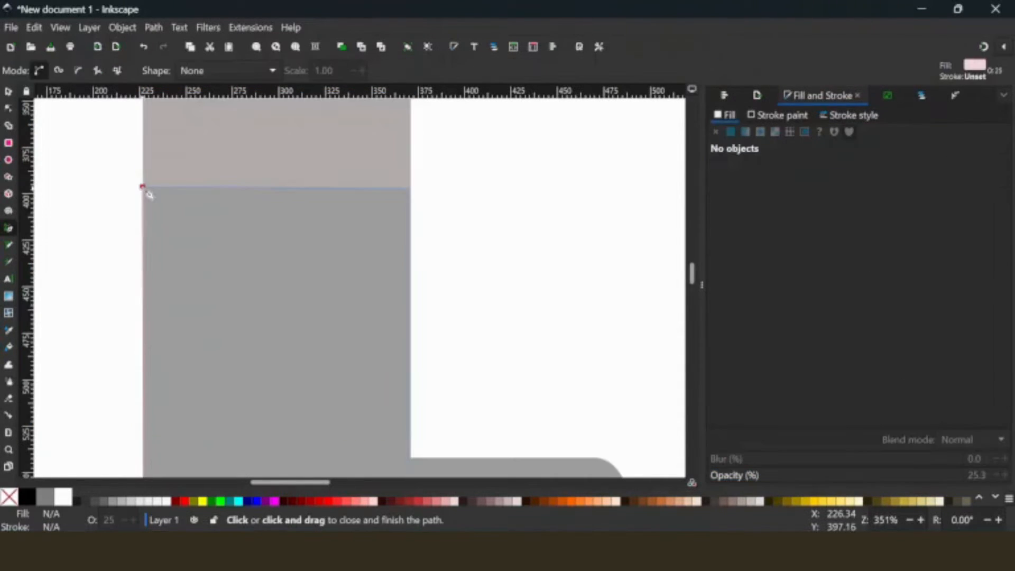
# - Draw a second Pen tool frame over the L's lower stem, ending in a diagonal cut, and fill it with red c83737
pyautogui.click(144, 188)
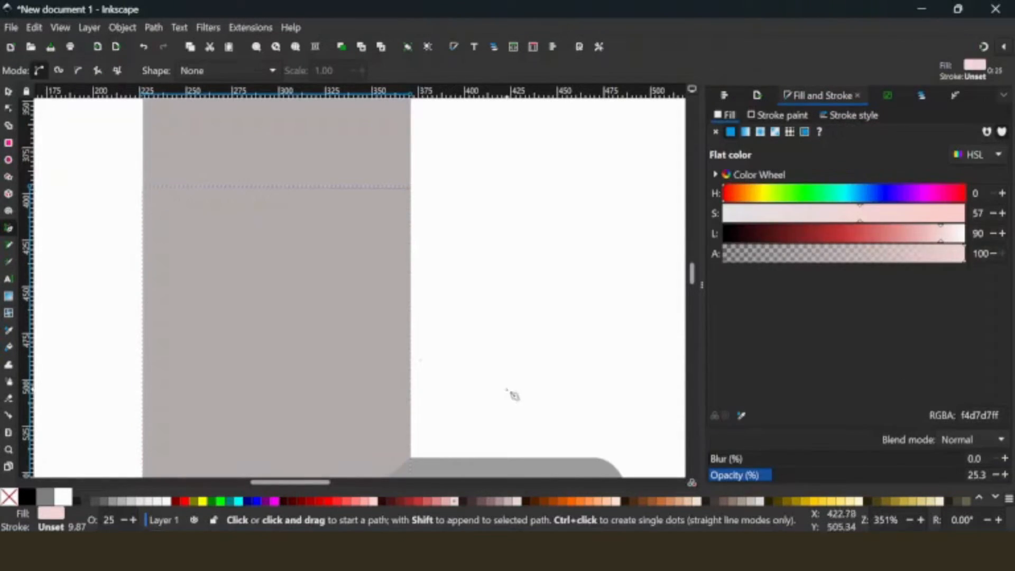
pyautogui.click(417, 499)
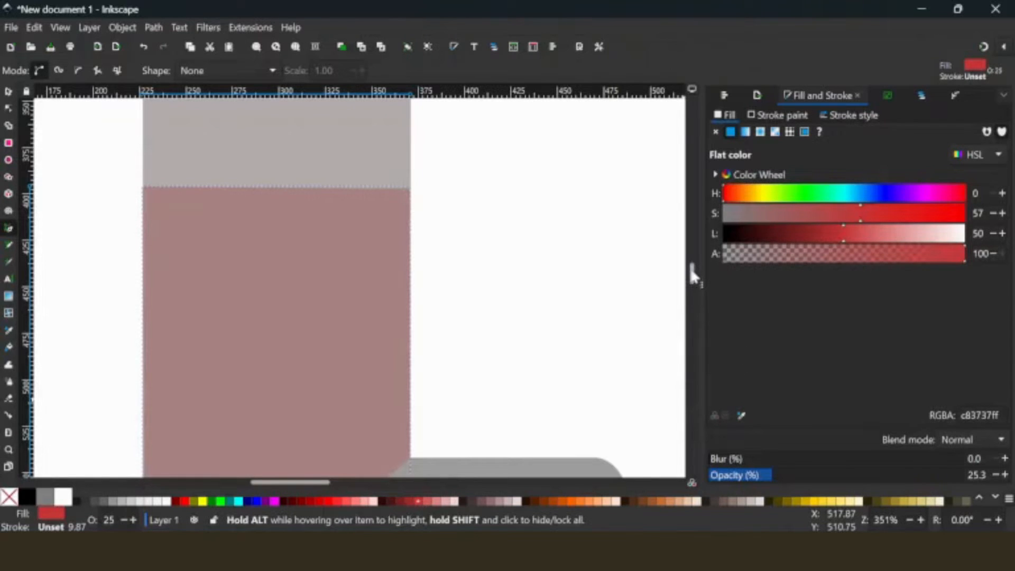
# - Draw a third Pen tool frame over the L's foot from the diagonal cut to the rounded end, filled with orange ff6600
pyautogui.moveTo(690, 270); pyautogui.dragTo(690, 282)
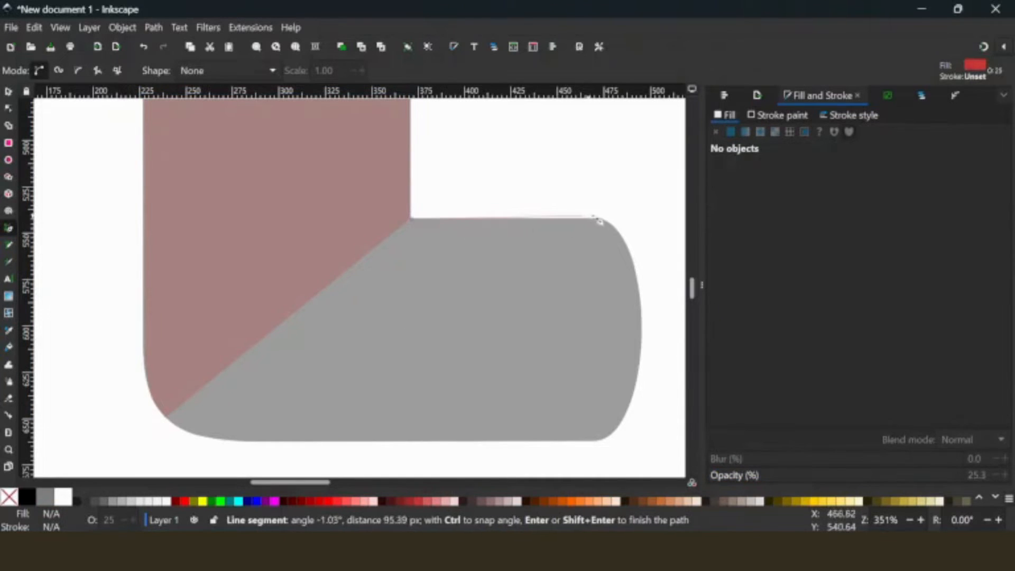
pyautogui.click(616, 228)
pyautogui.press('n')
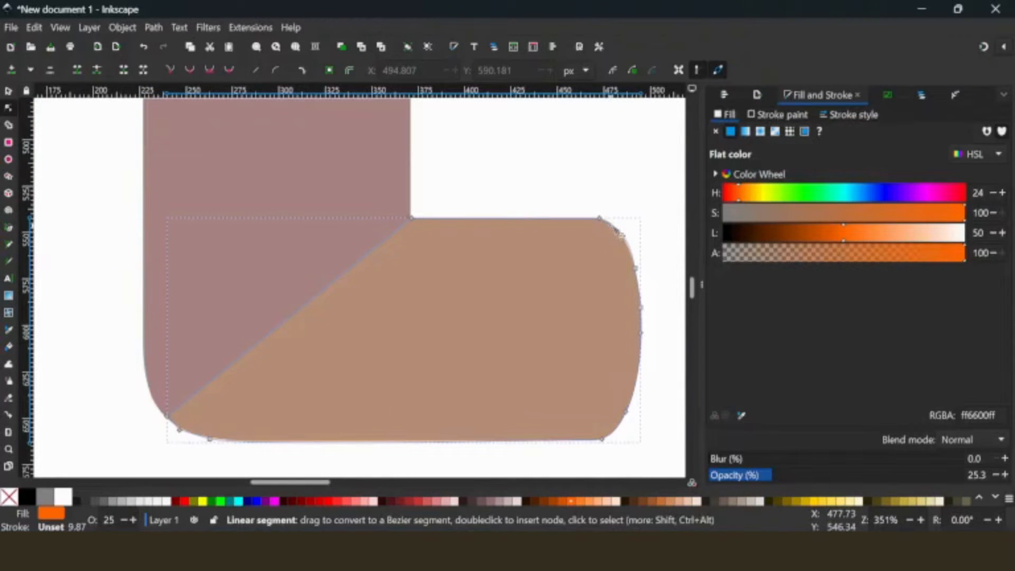
pyautogui.click(555, 168)
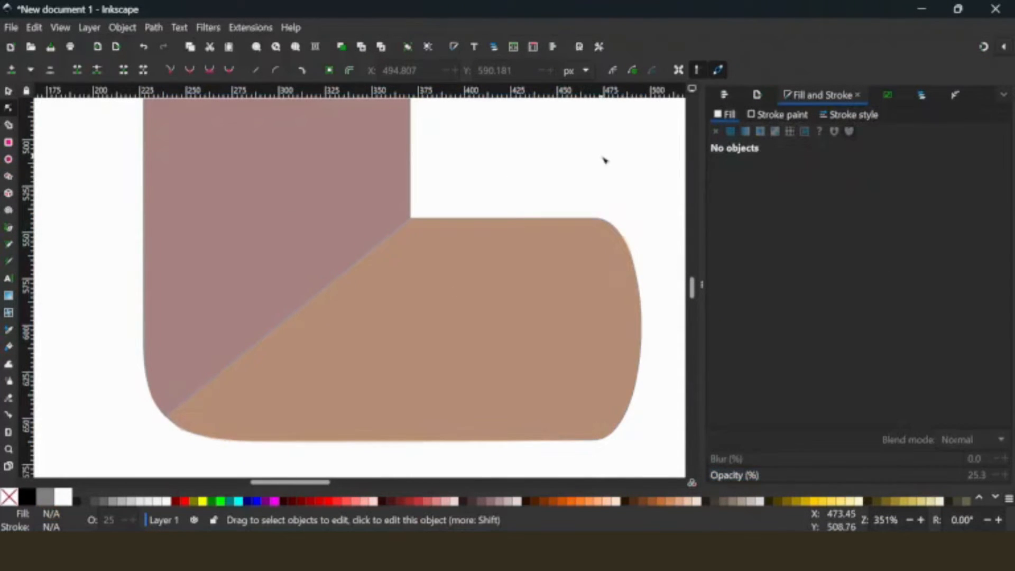
# - Move the pale pink frame off the L to about X 513, Y 148 px and raise its opacity to 96.1%
pyautogui.press('-')
pyautogui.press('-')
pyautogui.press('-')
pyautogui.press('-')
pyautogui.moveTo(691, 288); pyautogui.dragTo(686, 259)
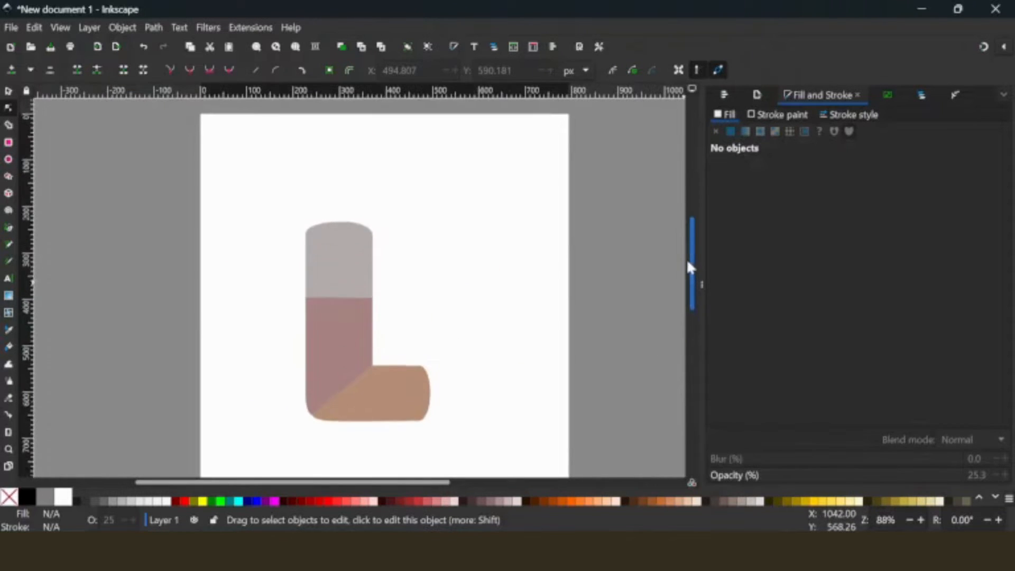
pyautogui.click(6, 92)
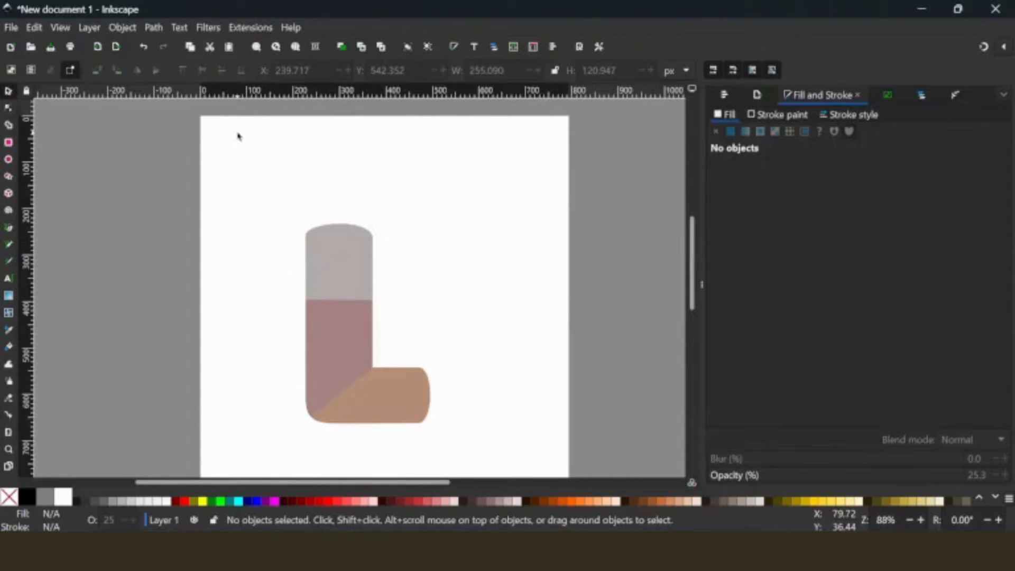
pyautogui.moveTo(340, 256); pyautogui.dragTo(475, 217)
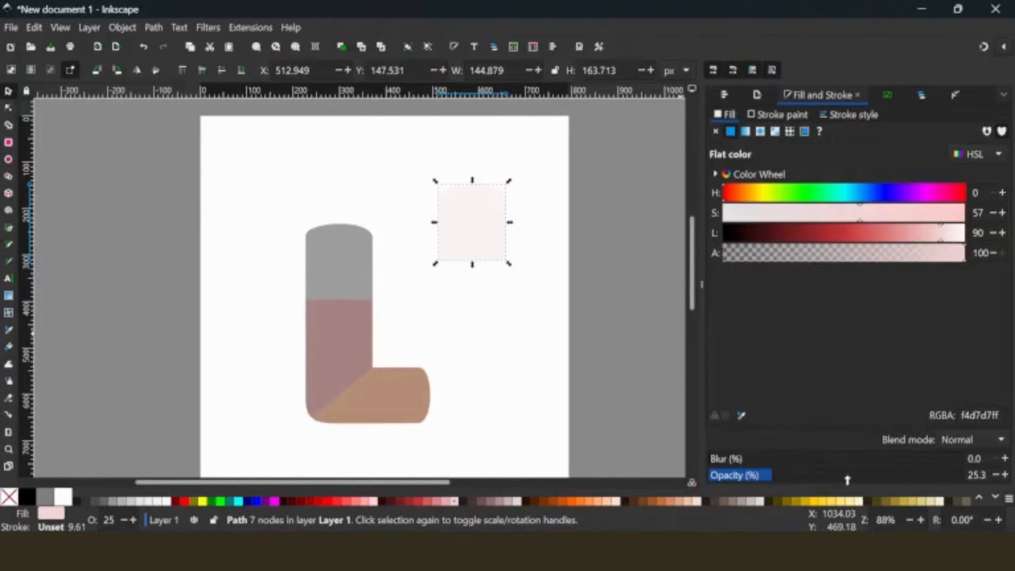
pyautogui.moveTo(769, 476); pyautogui.dragTo(953, 479)
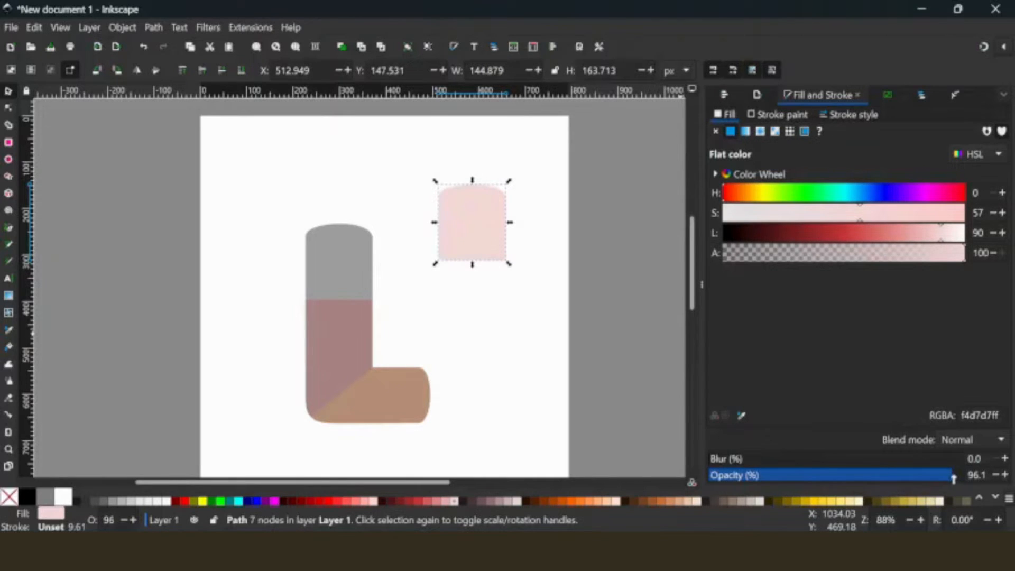
# - Move the red frame off the L to about X 574, Y 398 px and the orange frame to about X 491, Y 689 px
pyautogui.click(354, 337)
pyautogui.moveTo(353, 337); pyautogui.dragTo(540, 336)
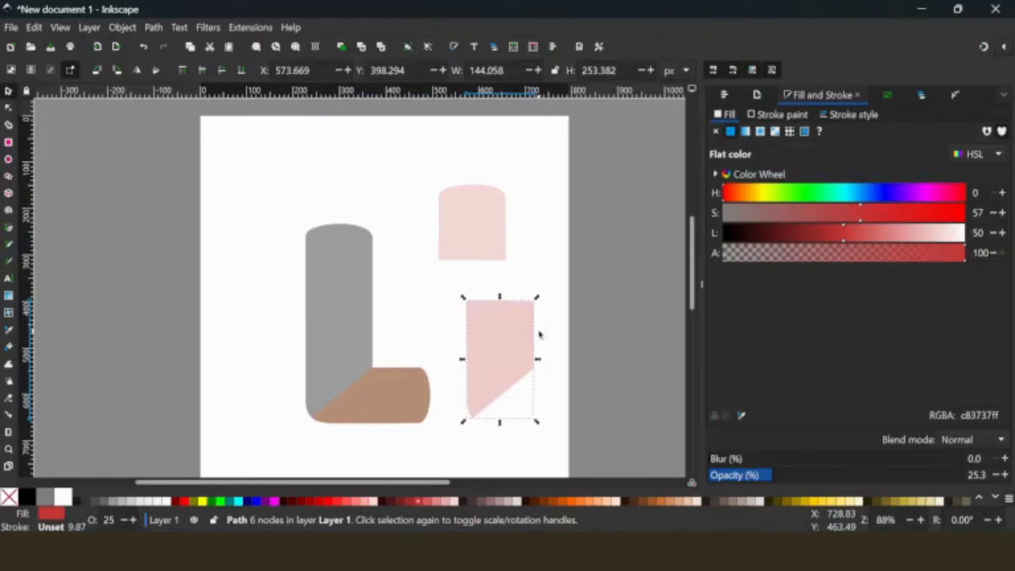
pyautogui.click(408, 394)
pyautogui.moveTo(408, 394); pyautogui.dragTo(526, 468)
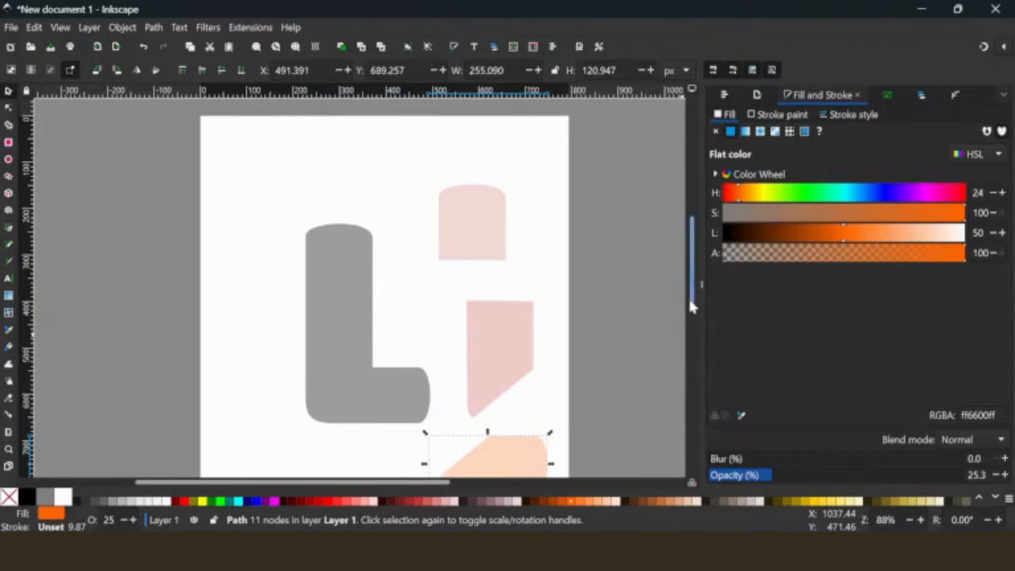
pyautogui.scroll(-5, 689, 297)
pyautogui.scroll(4, 692, 286)
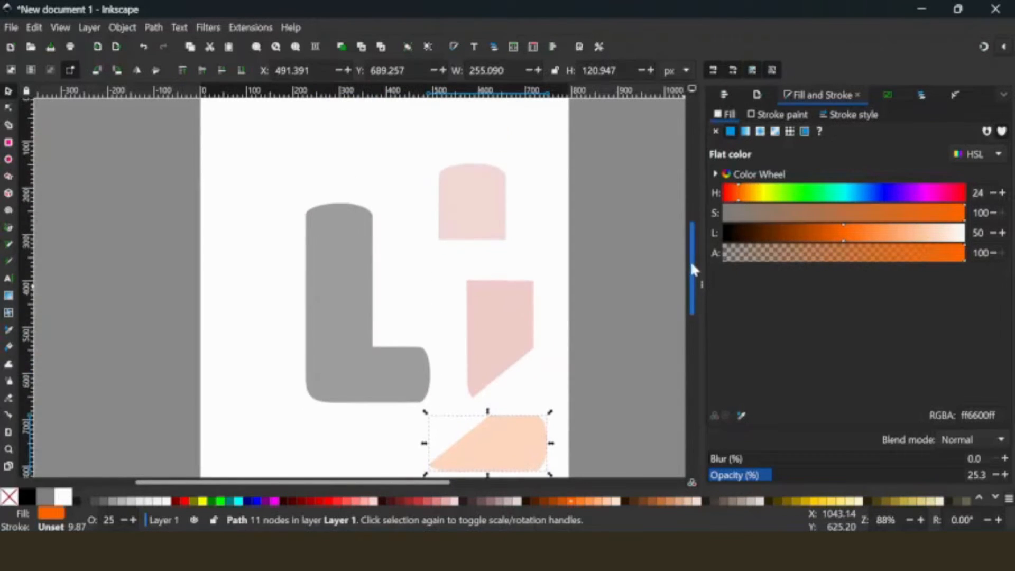
# - Open the export settings for the pale pink frame and move the frame to about X 551, Y 169 px
pyautogui.click(474, 189)
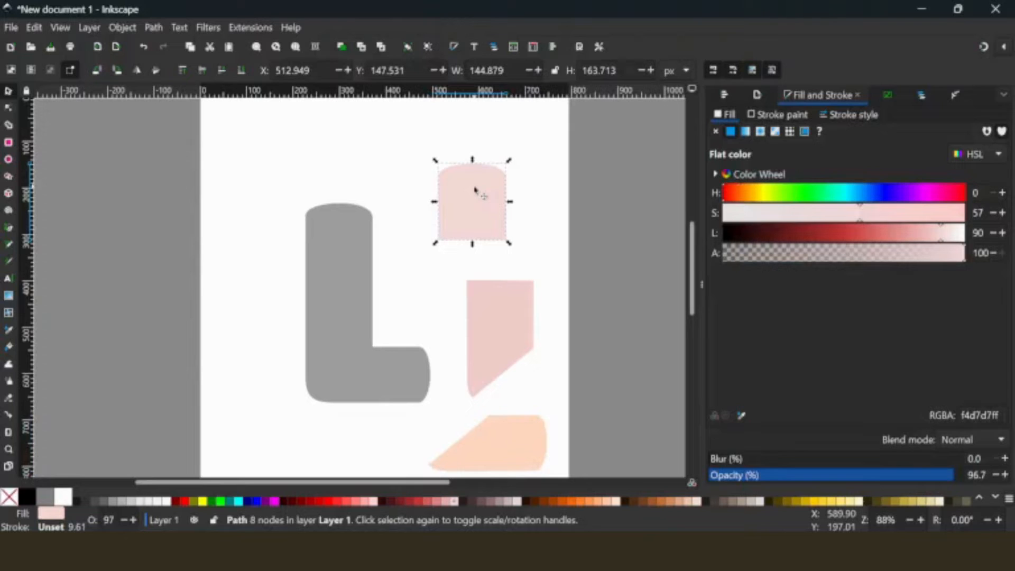
pyautogui.click(756, 94)
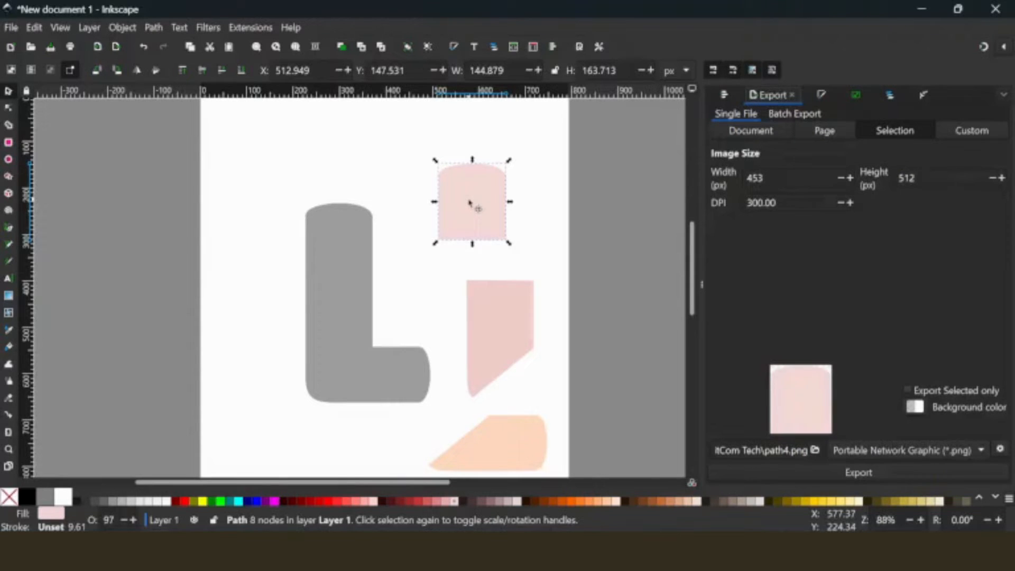
pyautogui.moveTo(469, 202); pyautogui.dragTo(505, 204)
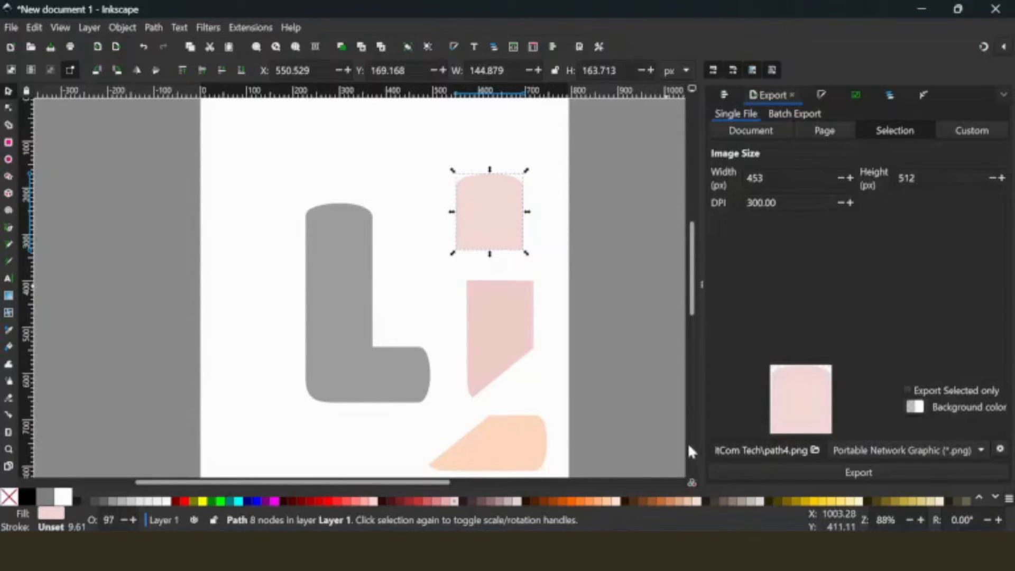
# - Export the pale pink frame as Plain SVG named l 1 into the Masking Frame Demo folder
pyautogui.click(815, 450)
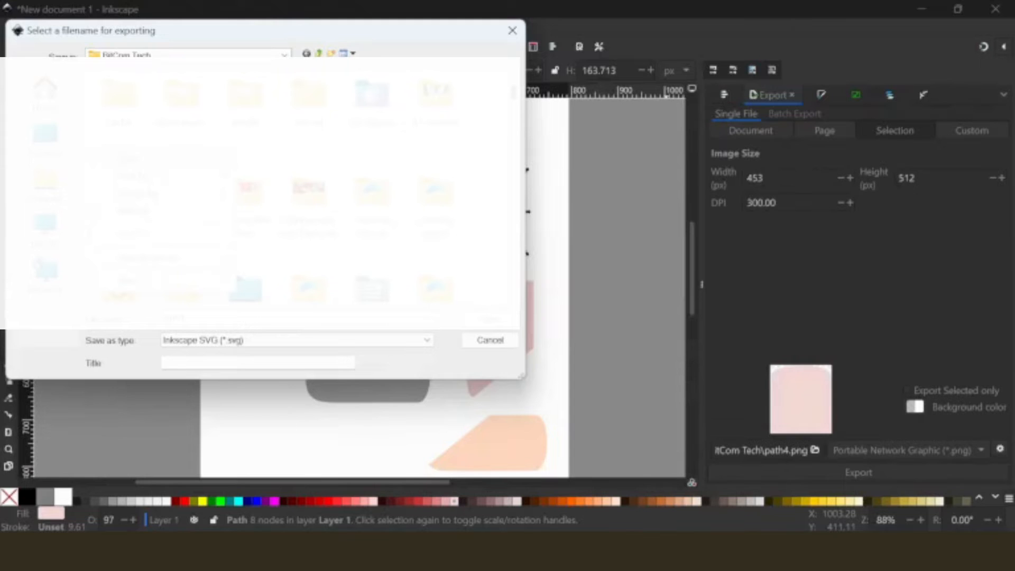
pyautogui.moveTo(129, 281)
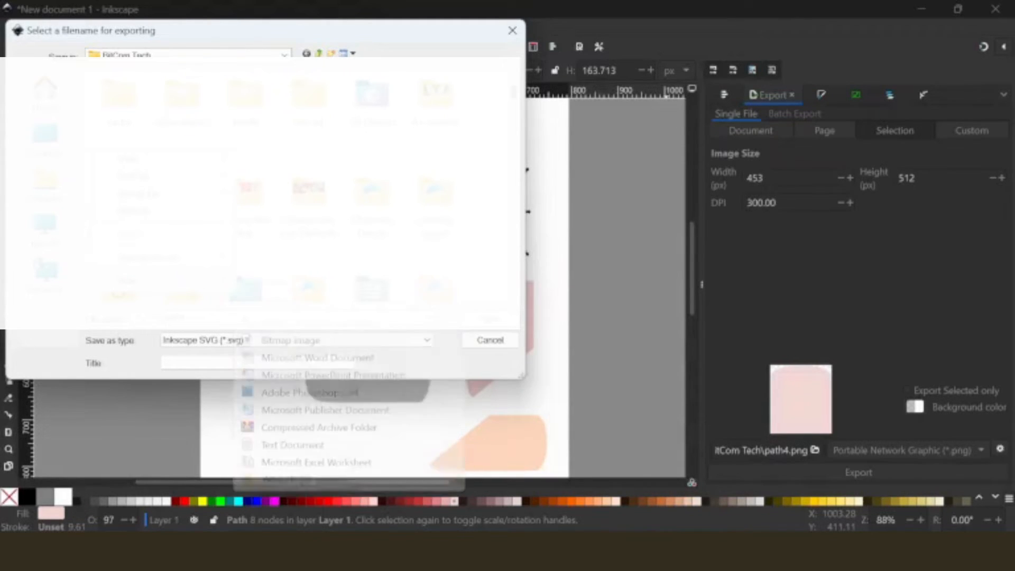
pyautogui.click(269, 282)
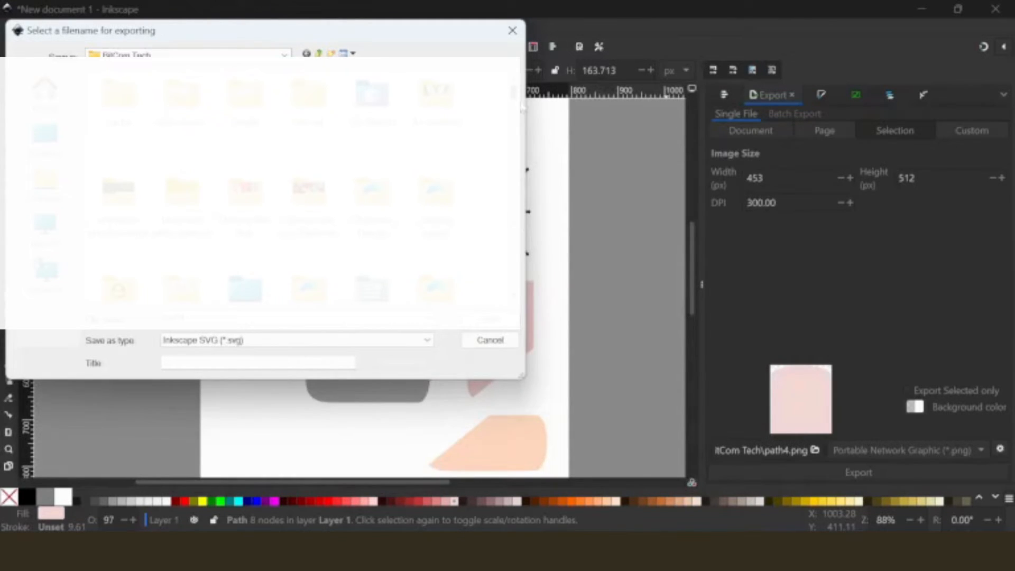
pyautogui.moveTo(518, 96)
pyautogui.mouseDown()
pyautogui.moveTo(519, 135)
pyautogui.moveTo(518, 115)
pyautogui.mouseUp()
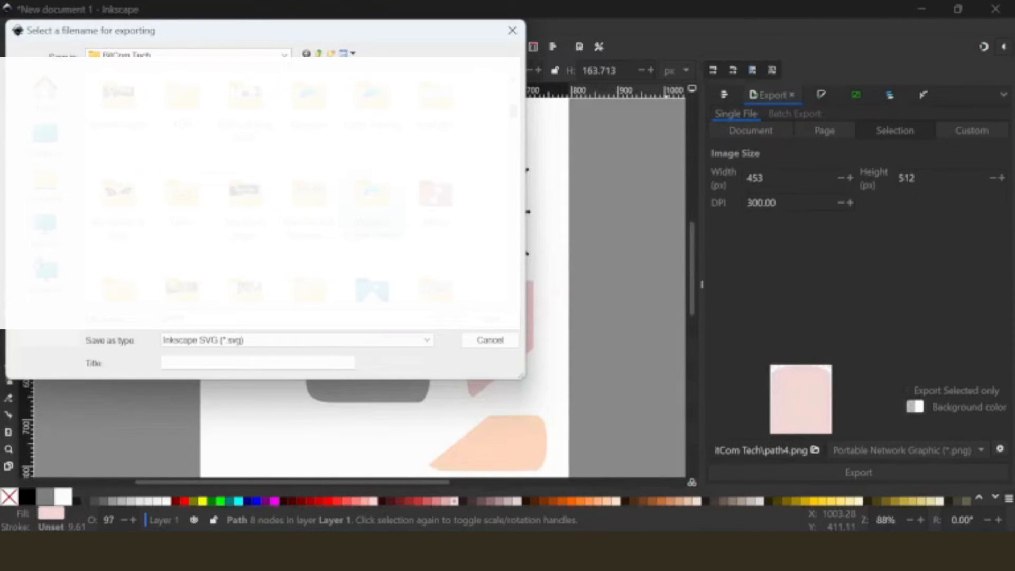
pyautogui.doubleClick(372, 198)
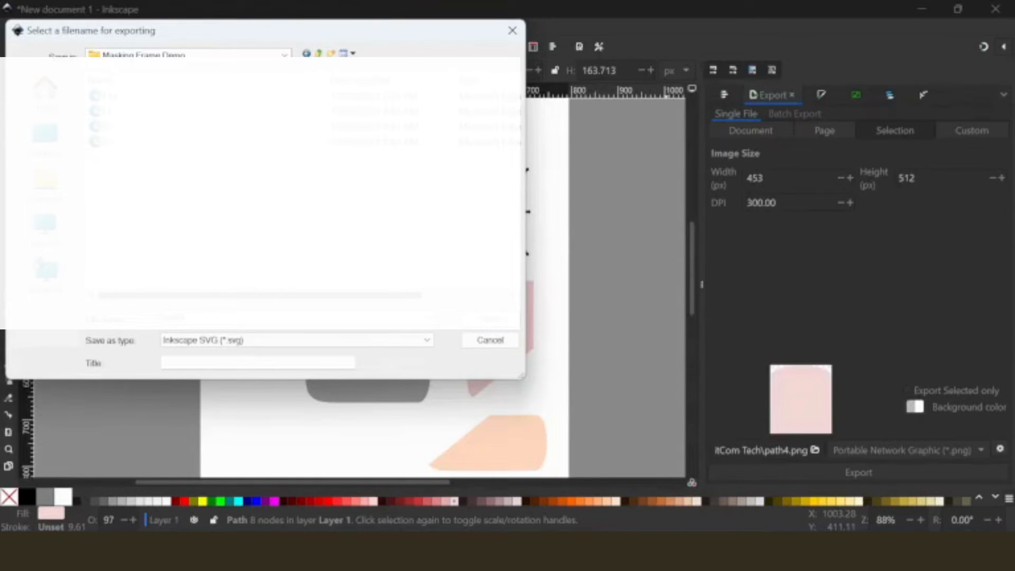
pyautogui.write('T5')
pyautogui.click(427, 340)
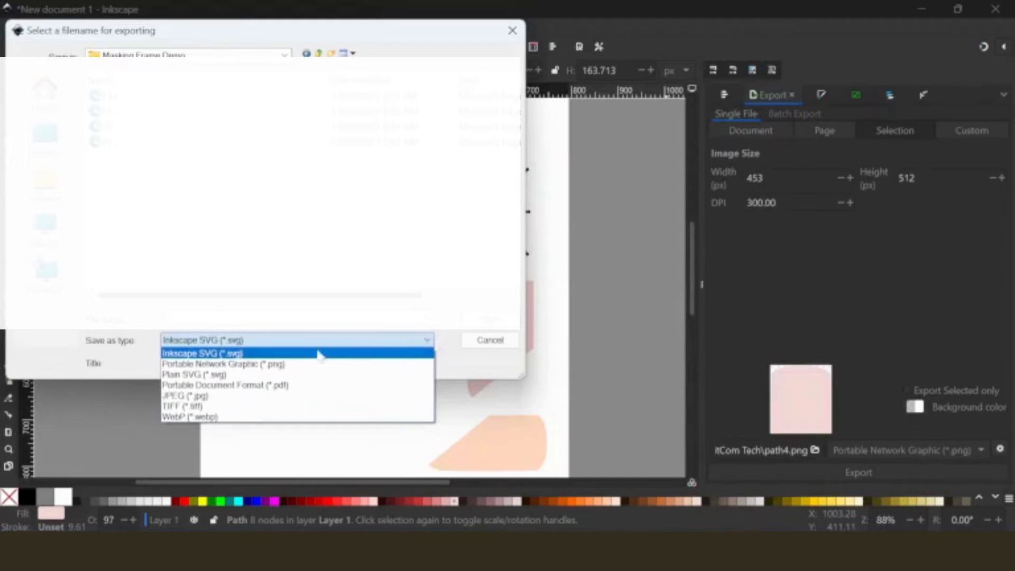
pyautogui.click(204, 375)
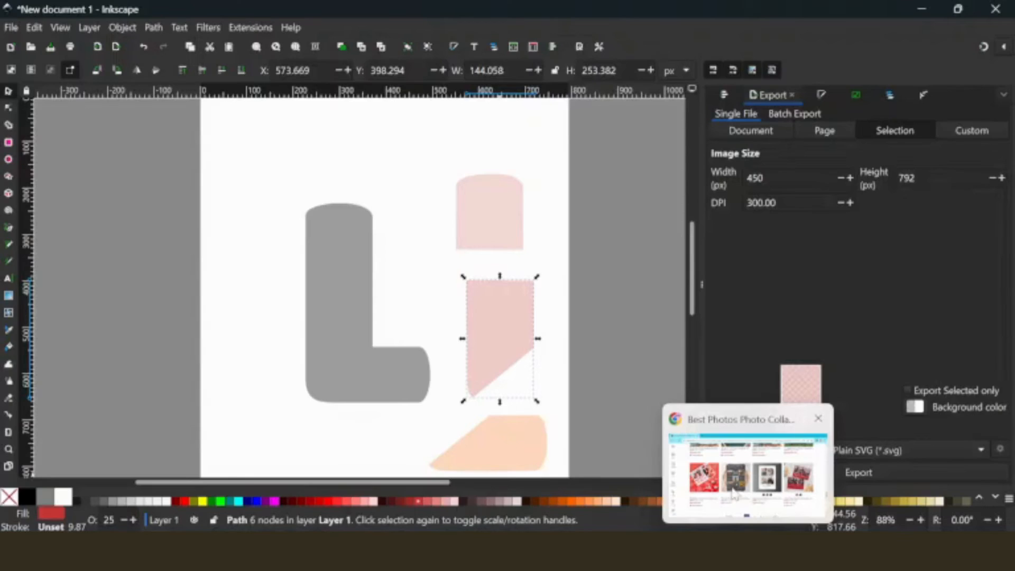
# - Switch to Zazzle in the browser and start designing a blank Custom Brushed Polyester Accent Pillow
pyautogui.click(733, 494)
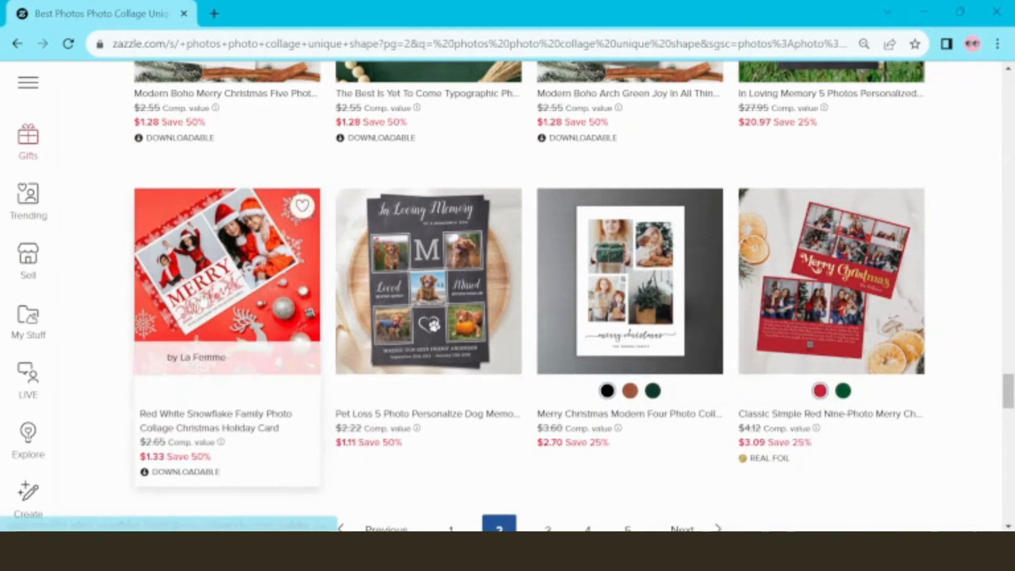
pyautogui.click(28, 494)
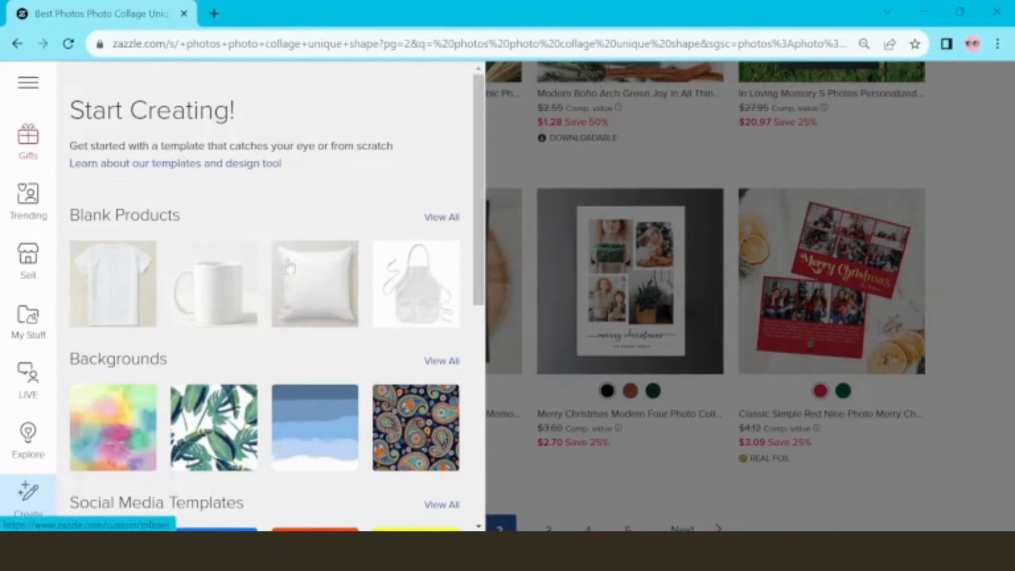
pyautogui.click(324, 288)
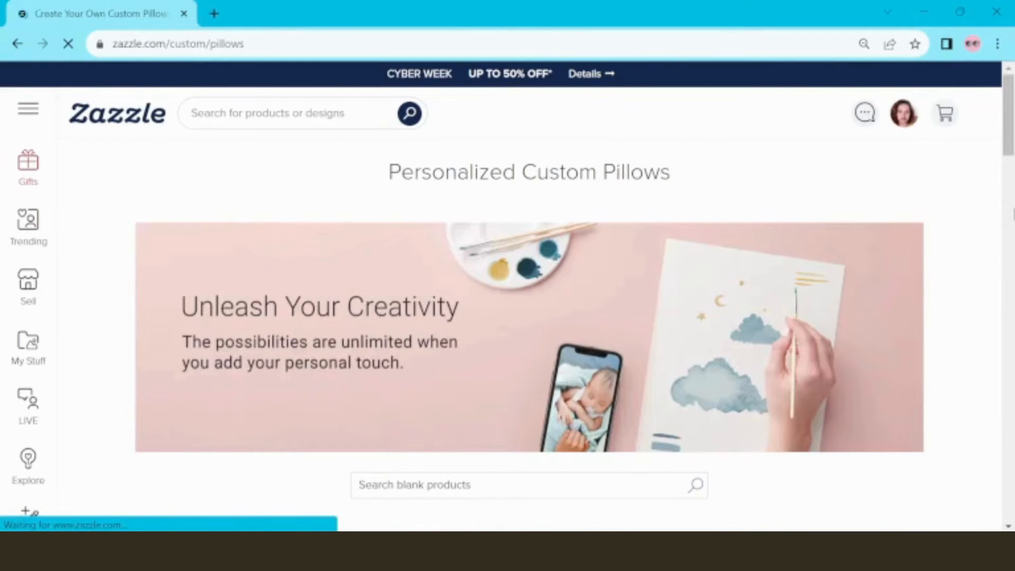
pyautogui.scroll(-8, 528, 296)
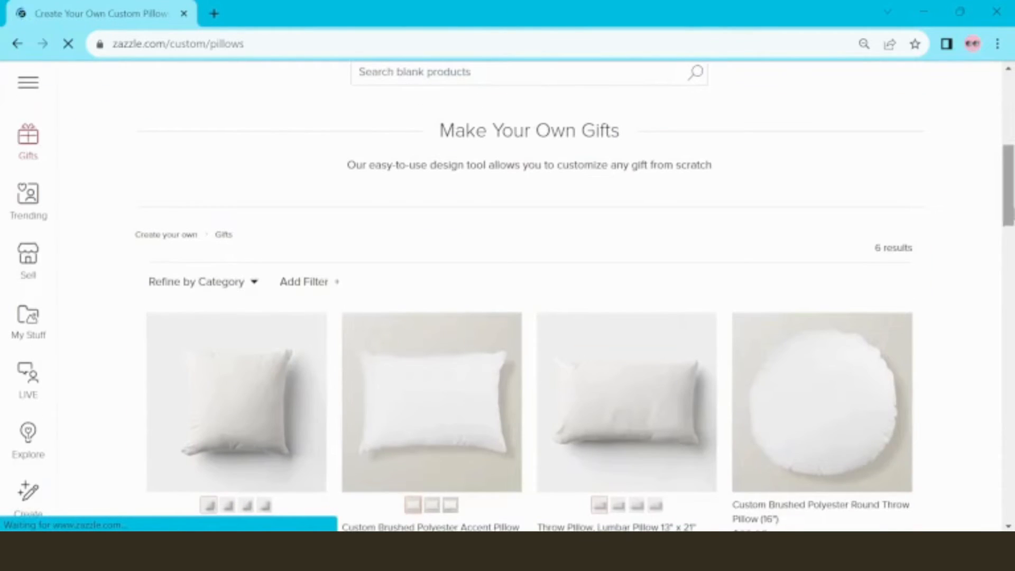
pyautogui.click(412, 422)
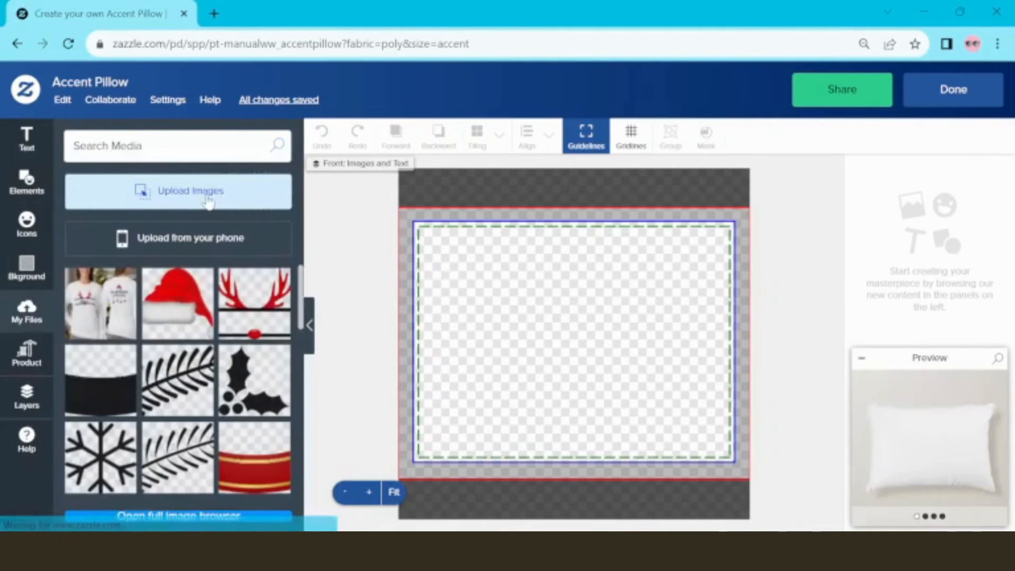
# - Upload the frame file l 1 from the Masking Frame Demo folder to the pillow design
pyautogui.click(207, 202)
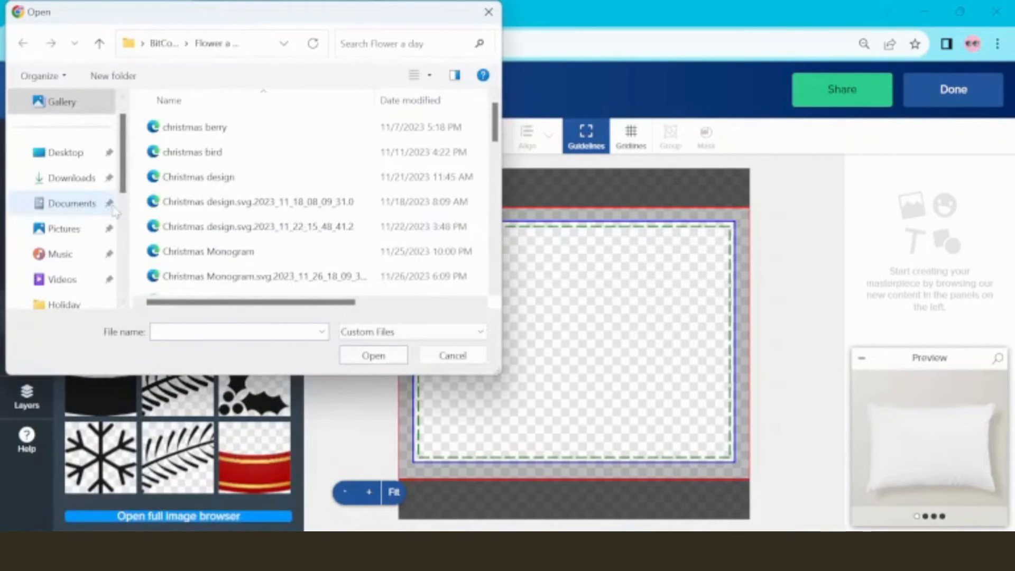
pyautogui.scroll(-2, 121, 264)
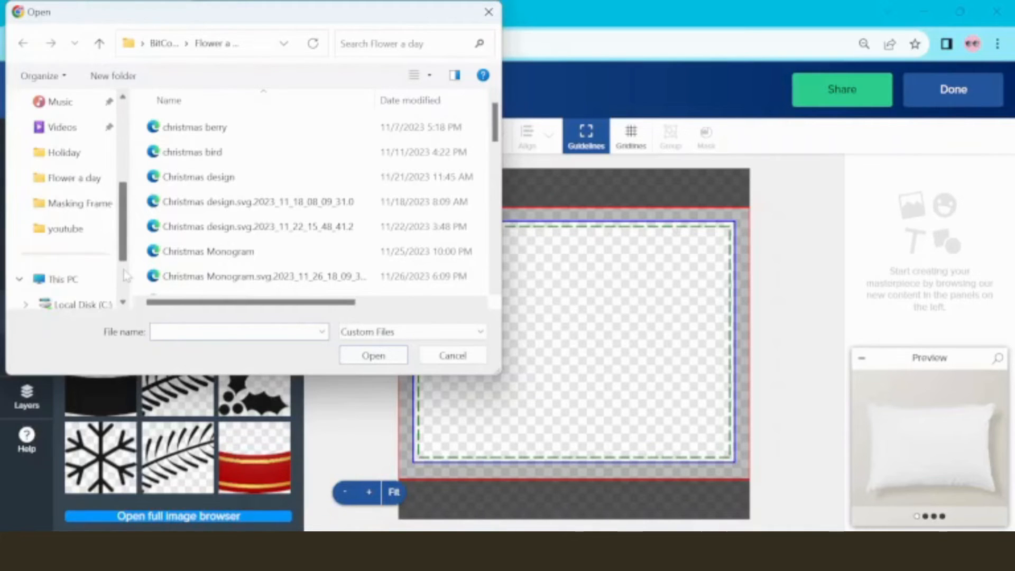
pyautogui.click(90, 206)
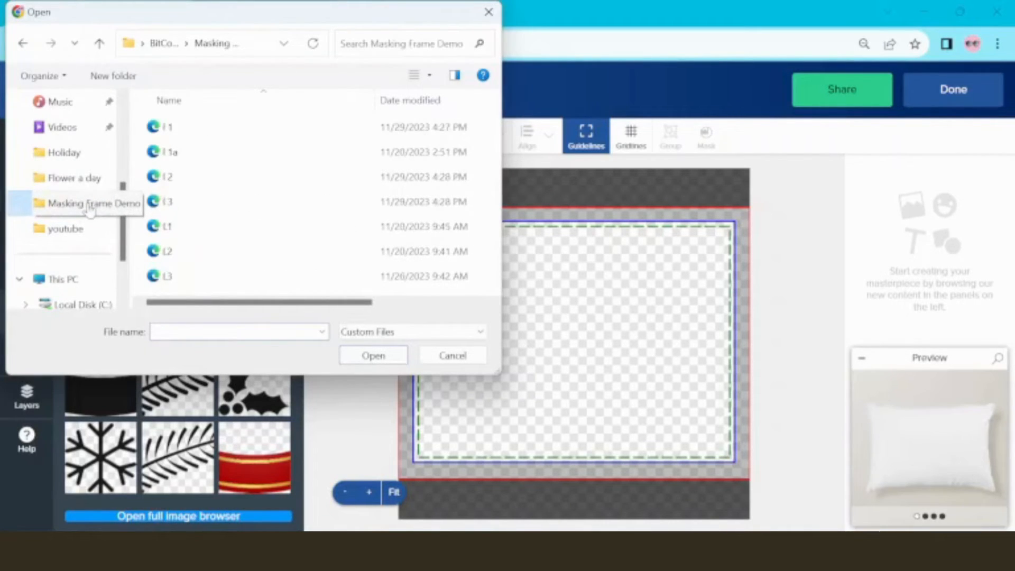
pyautogui.click(169, 130)
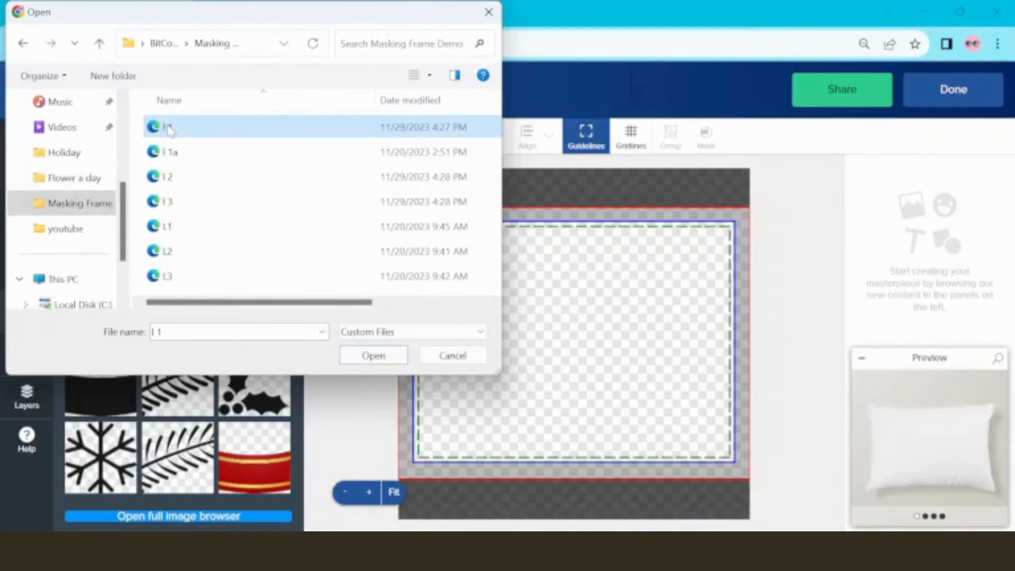
pyautogui.click(371, 355)
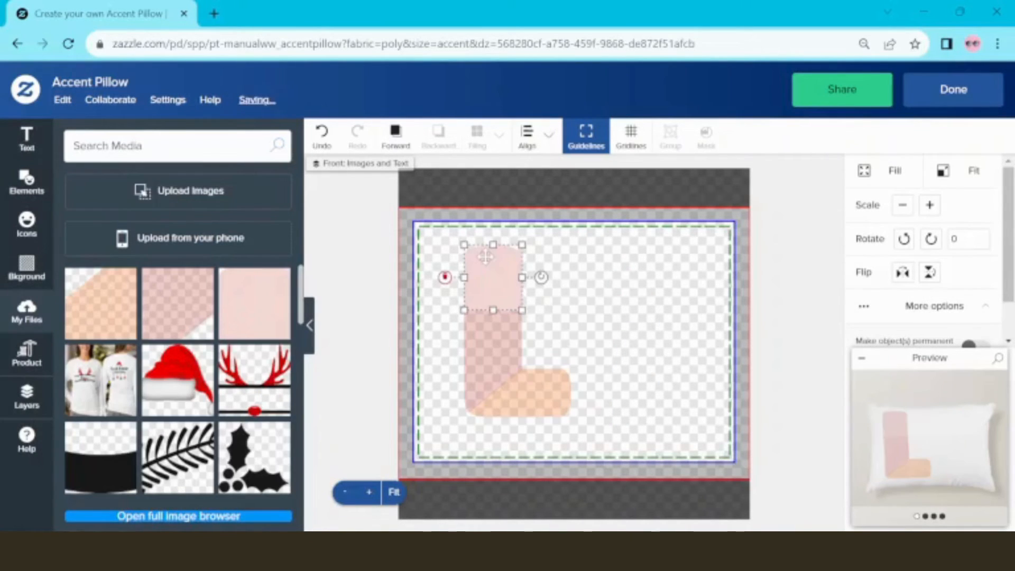
# - Select all three L frame pieces together, scale them down three steps and move them near the pillow's left safe edge
pyautogui.click(553, 273)
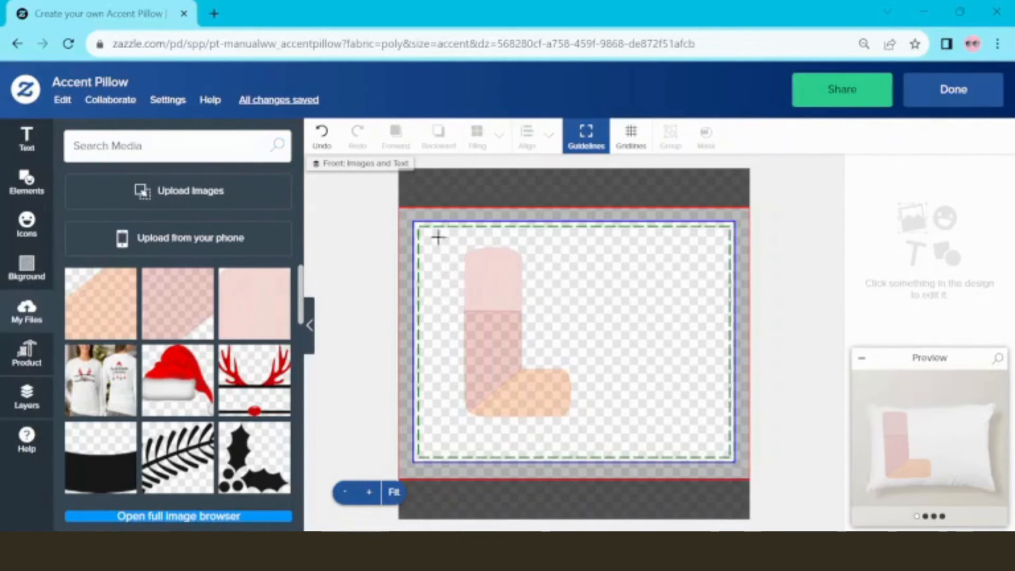
pyautogui.moveTo(437, 236); pyautogui.dragTo(589, 419)
pyautogui.moveTo(504, 366); pyautogui.dragTo(482, 369)
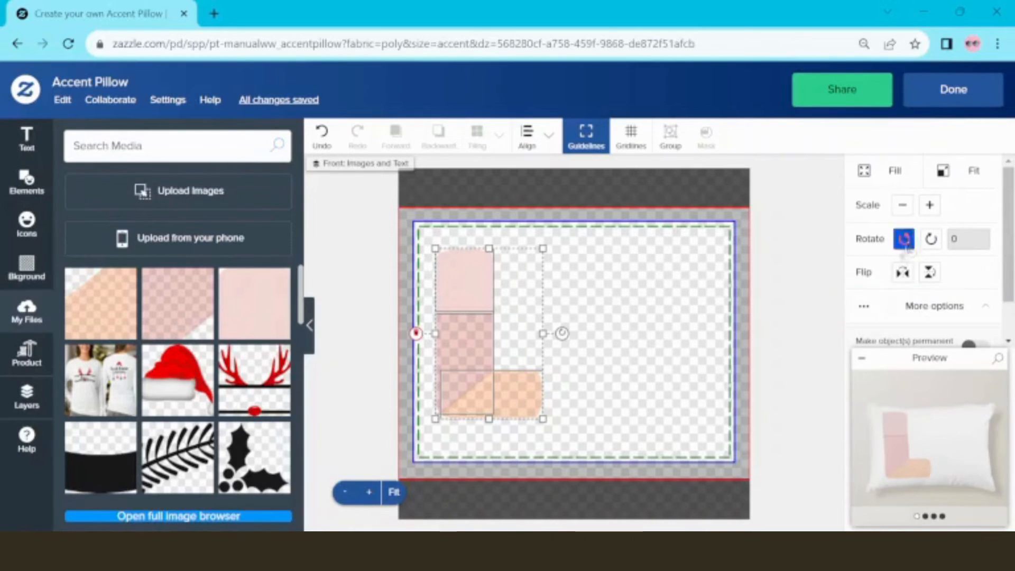
pyautogui.click(902, 206)
pyautogui.click(903, 213)
pyautogui.click(902, 213)
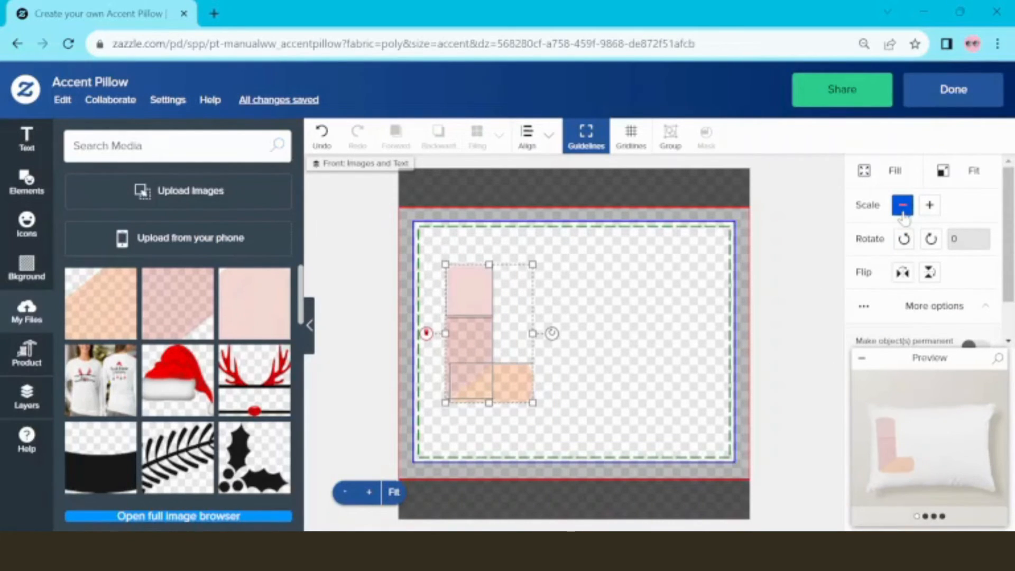
pyautogui.moveTo(466, 322); pyautogui.dragTo(451, 323)
pyautogui.click(648, 300)
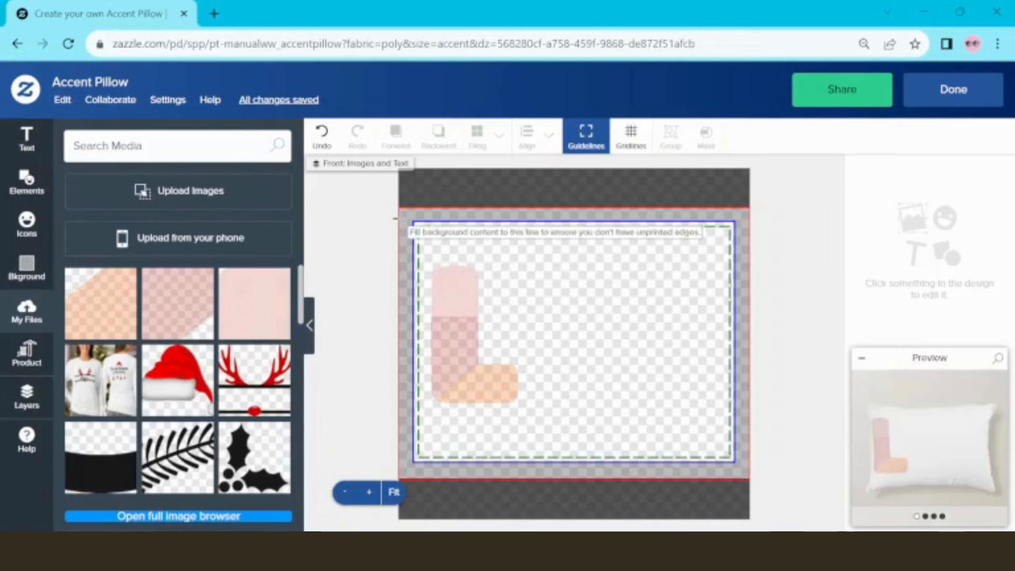
# - Add the photo of the couple on bicycles and shrink and position it behind the L's pale pink upper frame
pyautogui.moveTo(301, 307); pyautogui.dragTo(290, 491)
pyautogui.scroll(-10, 290, 494)
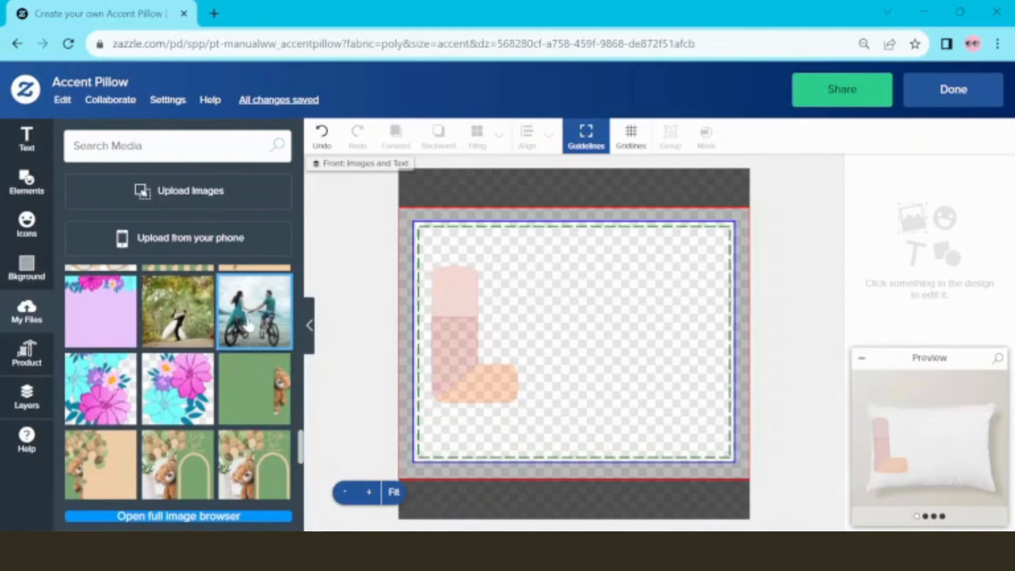
pyautogui.click(249, 323)
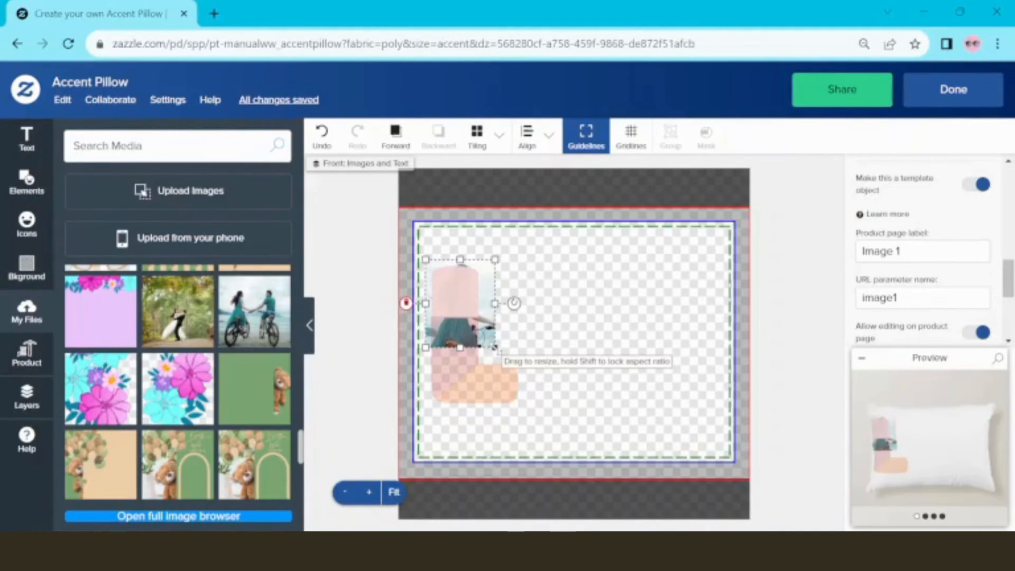
pyautogui.moveTo(495, 347); pyautogui.dragTo(484, 323)
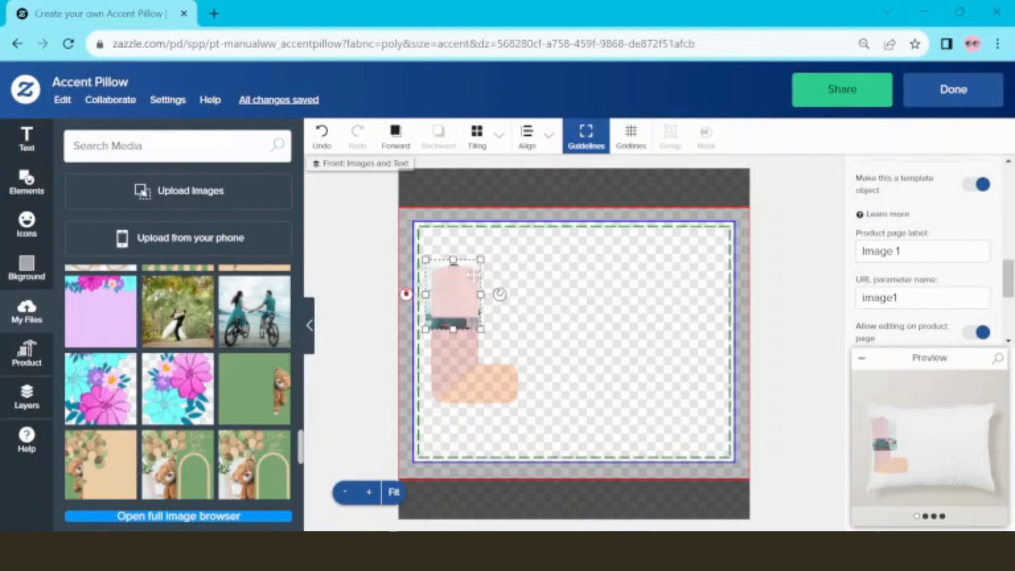
pyautogui.moveTo(471, 264); pyautogui.dragTo(472, 268)
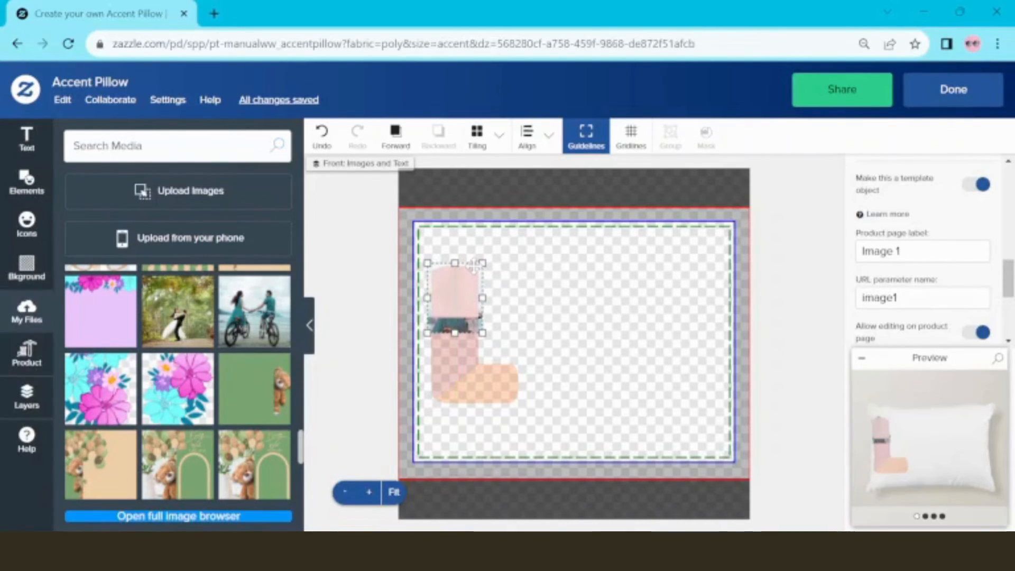
# - Mask the couple photo with the L's pale pink upper frame
pyautogui.click(463, 291)
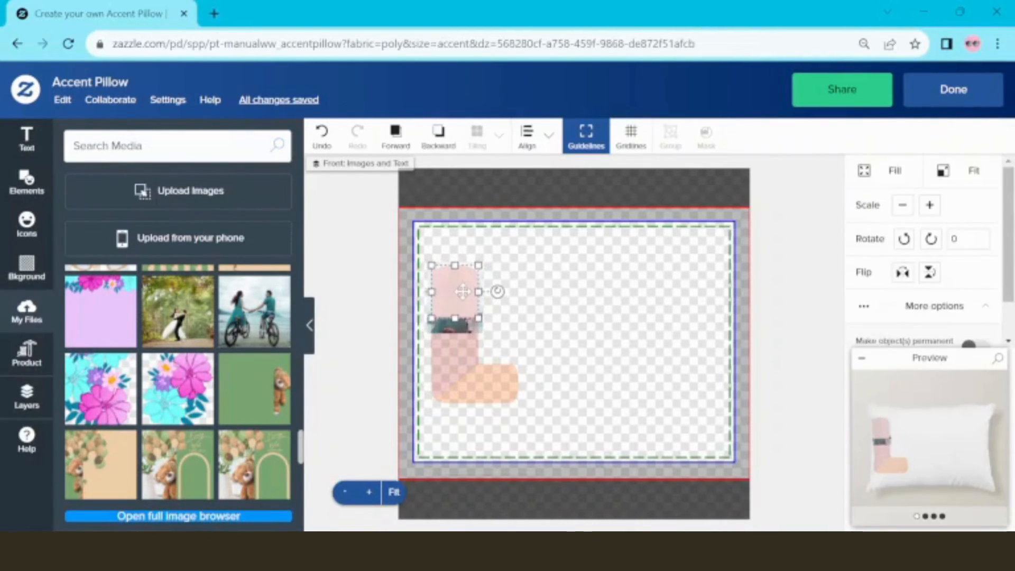
pyautogui.keyDown('shift'); pyautogui.click(453, 337); pyautogui.keyUp('shift')
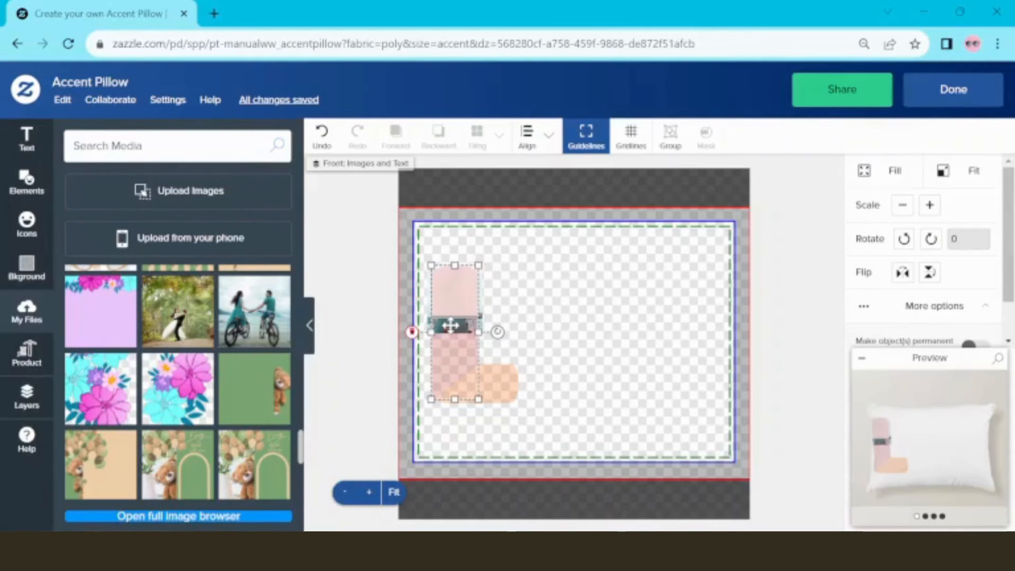
pyautogui.click(549, 301)
pyautogui.click(454, 288)
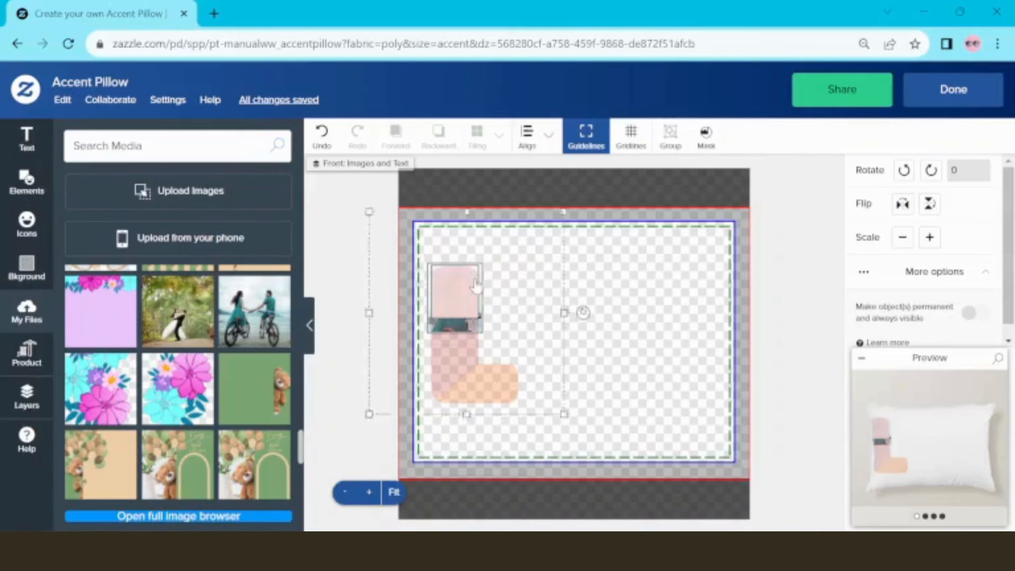
pyautogui.click(706, 148)
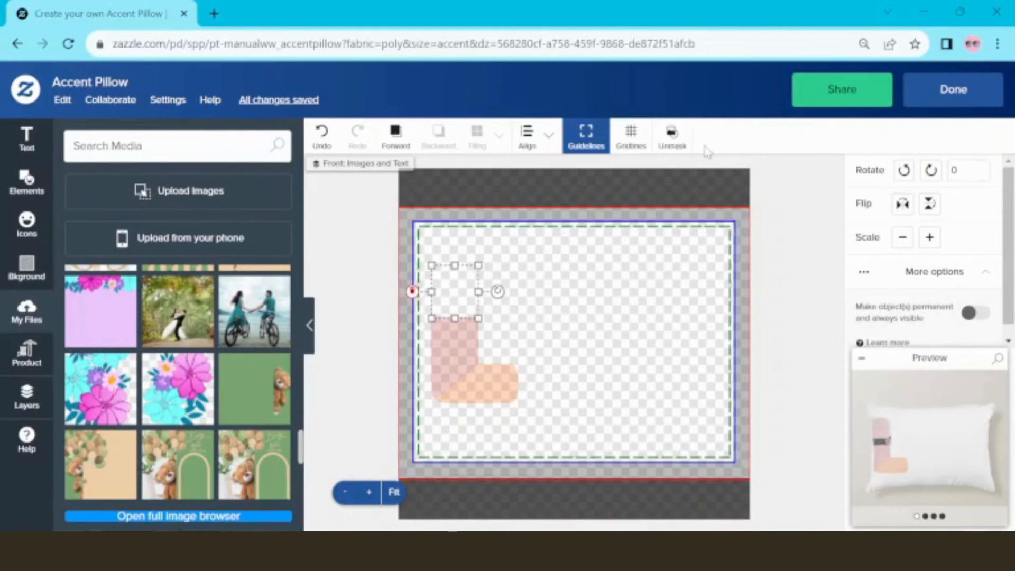
# - Select the bicycle couple photo together with the L's pale pink upper frame and reapply the mask to the pair
pyautogui.moveTo(415, 235); pyautogui.dragTo(483, 334)
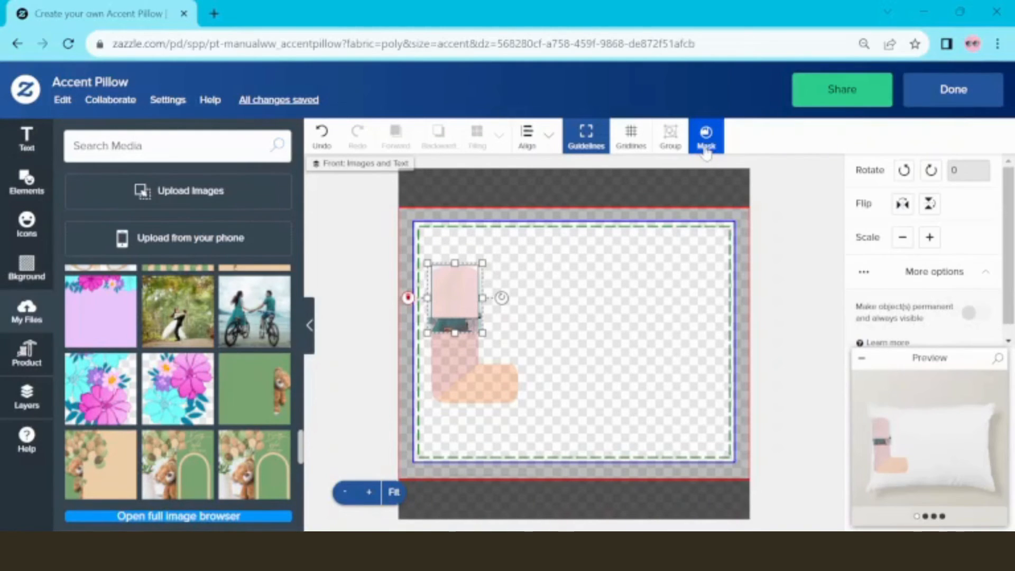
pyautogui.click(706, 148)
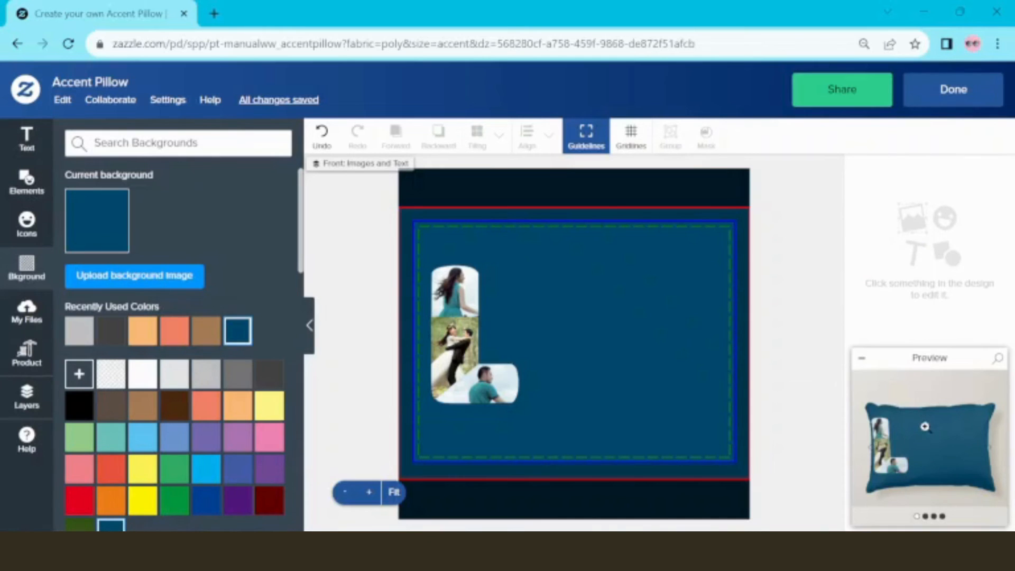
# - Finish the pillow design and review its product page, including the previews for transferring the design to other products
pyautogui.click(950, 101)
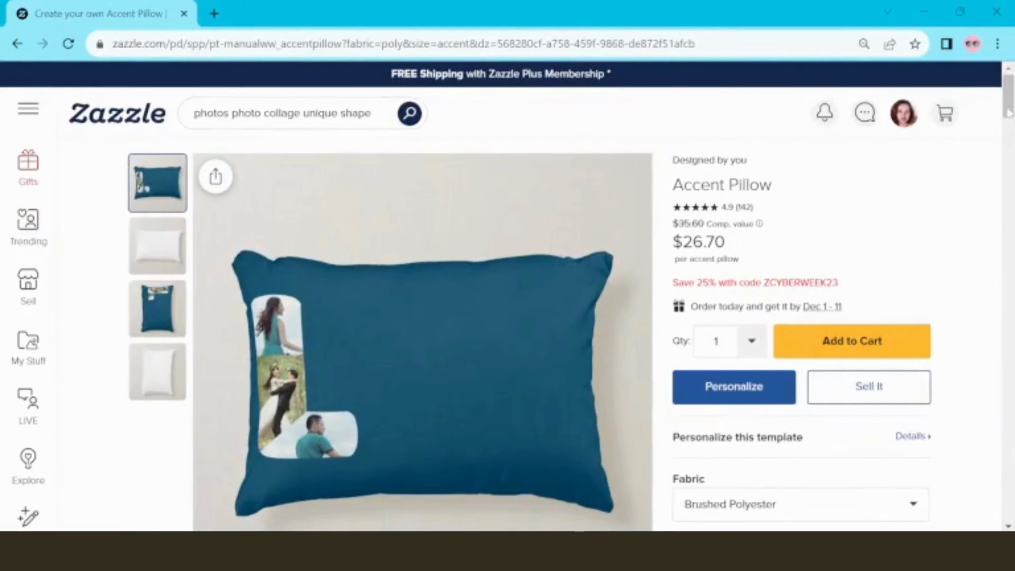
pyautogui.scroll(-1, 507, 296)
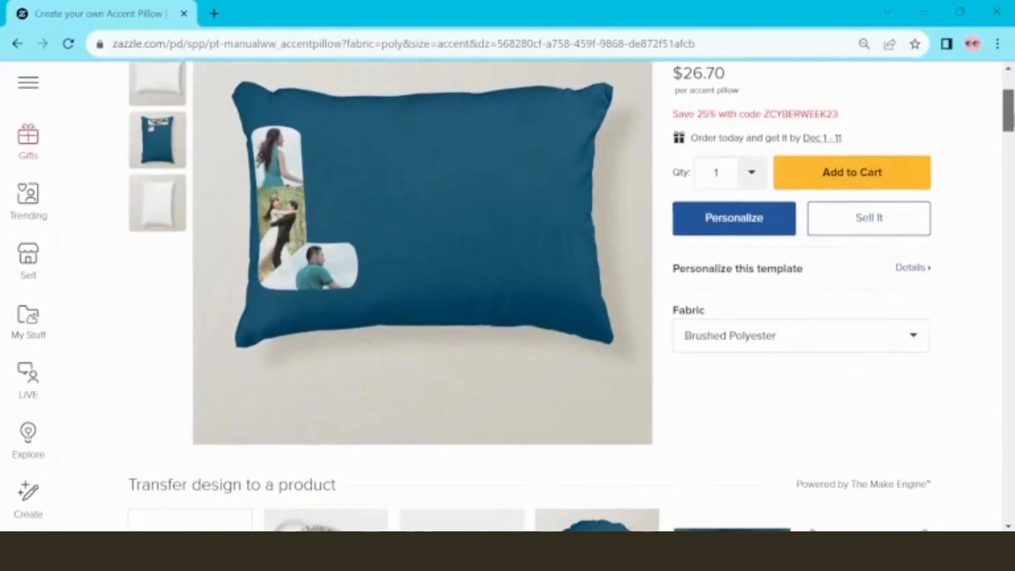
pyautogui.scroll(-3, 507, 296)
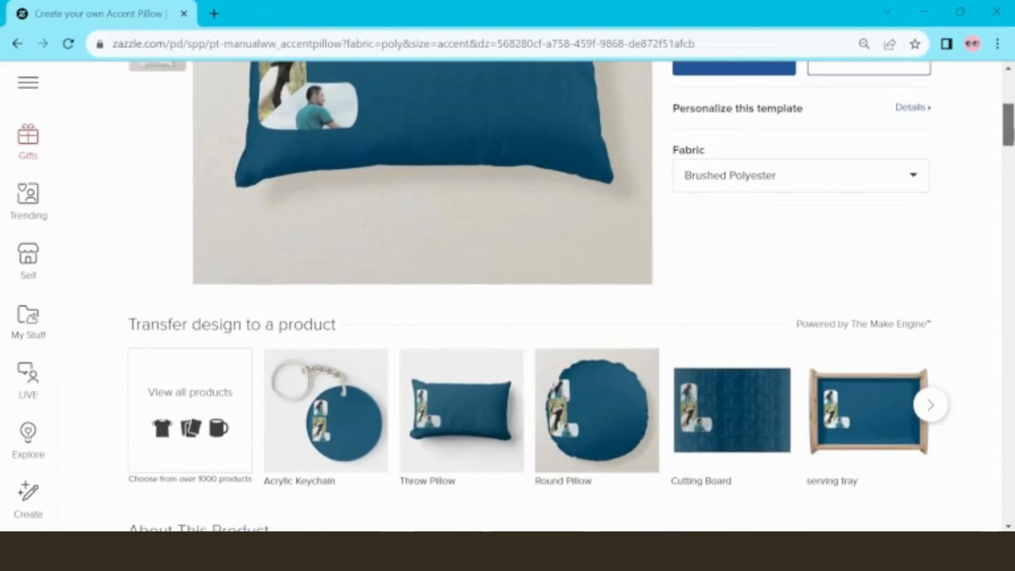
pyautogui.scroll(1, 508, 296)
pyautogui.scroll(1, 507, 296)
pyautogui.scroll(-3, 508, 296)
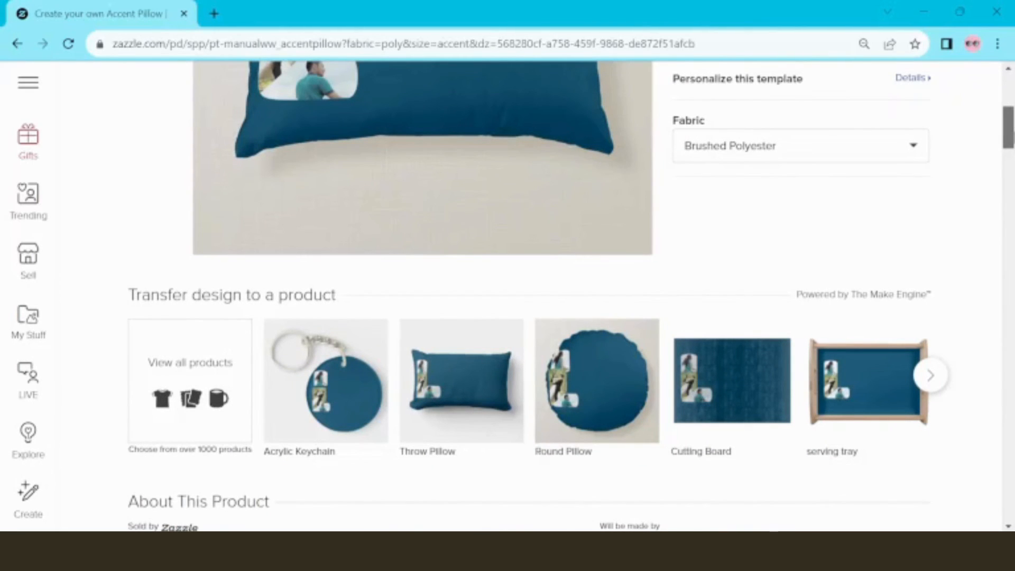
pyautogui.scroll(6, 508, 296)
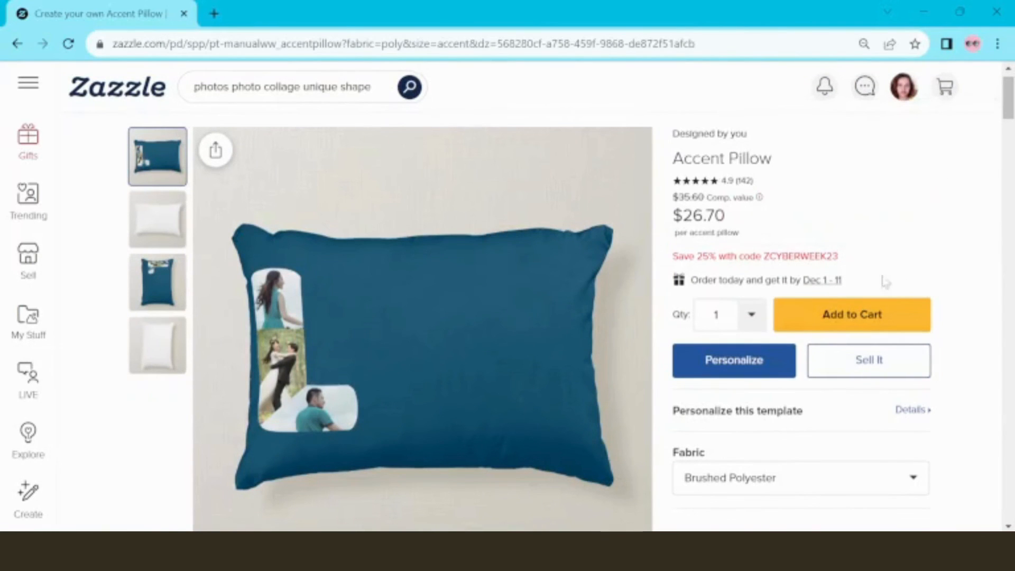
# - Open the template's personalization details to view the image replacement options
pyautogui.click(922, 415)
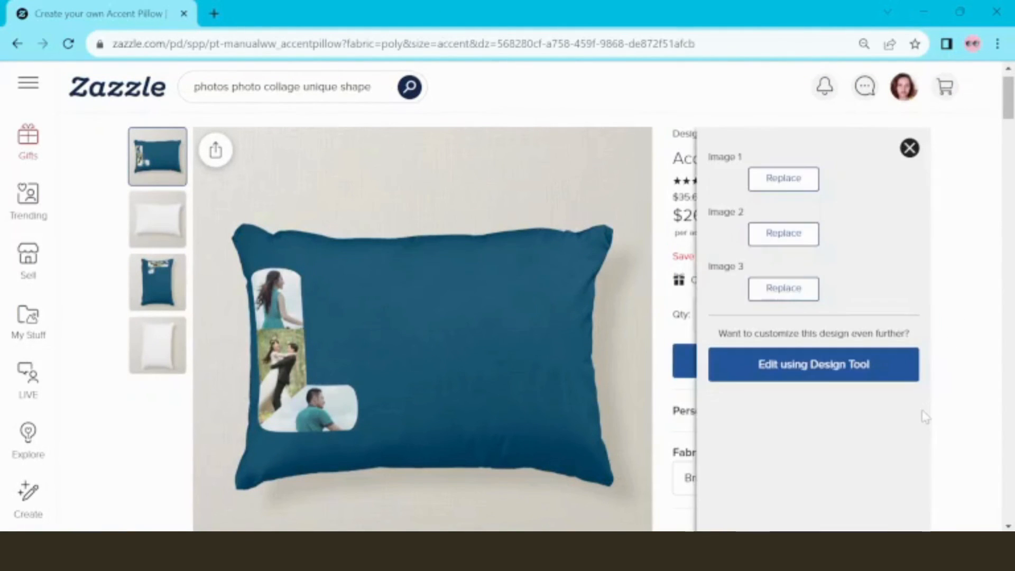